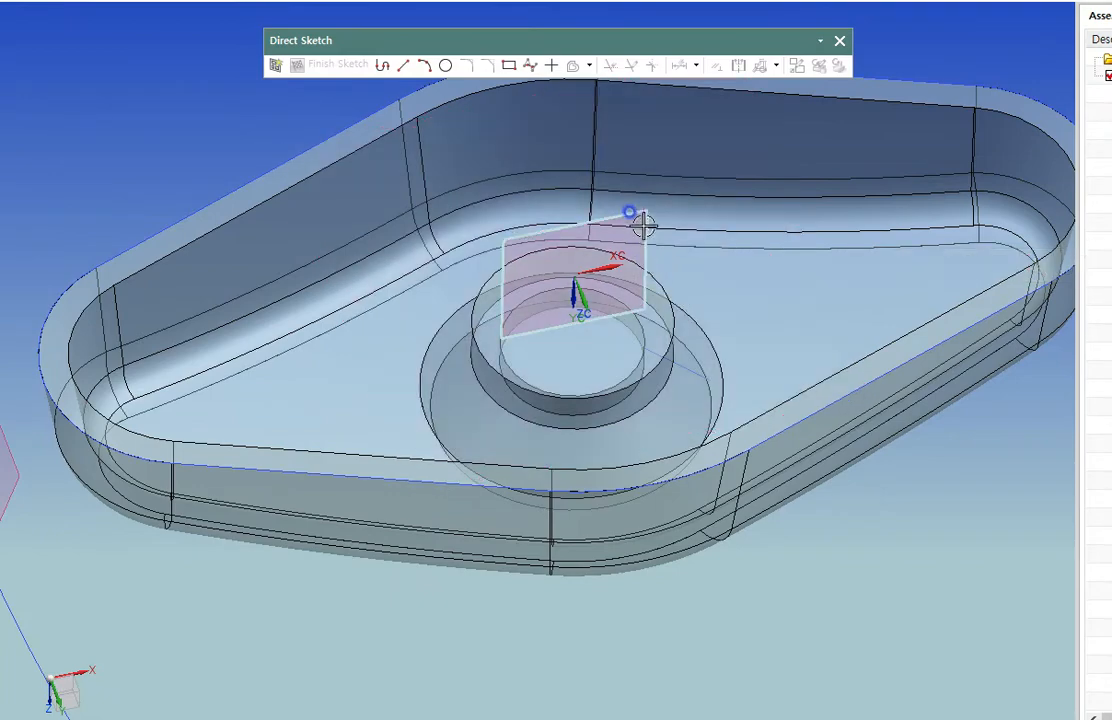
- Extrude the central boss's outer circular end edge from -2 mm to 20 mm, subtracting it from the body
scroll(670, 365, "down", 5)
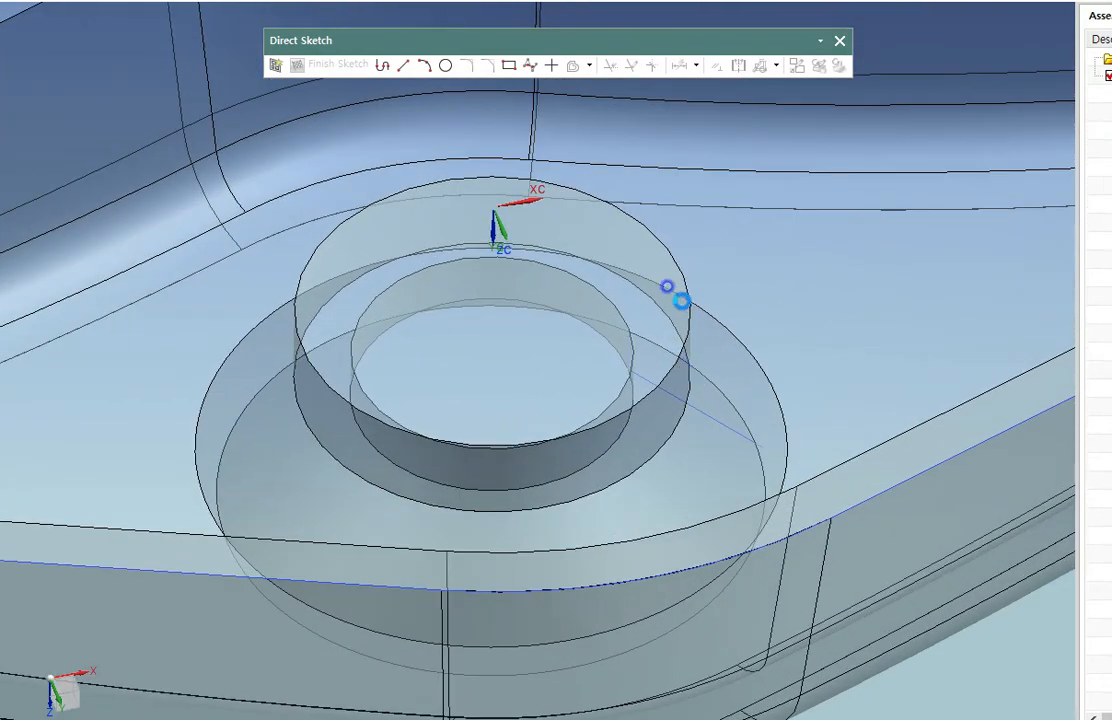
key("x")
left_click(700, 268)
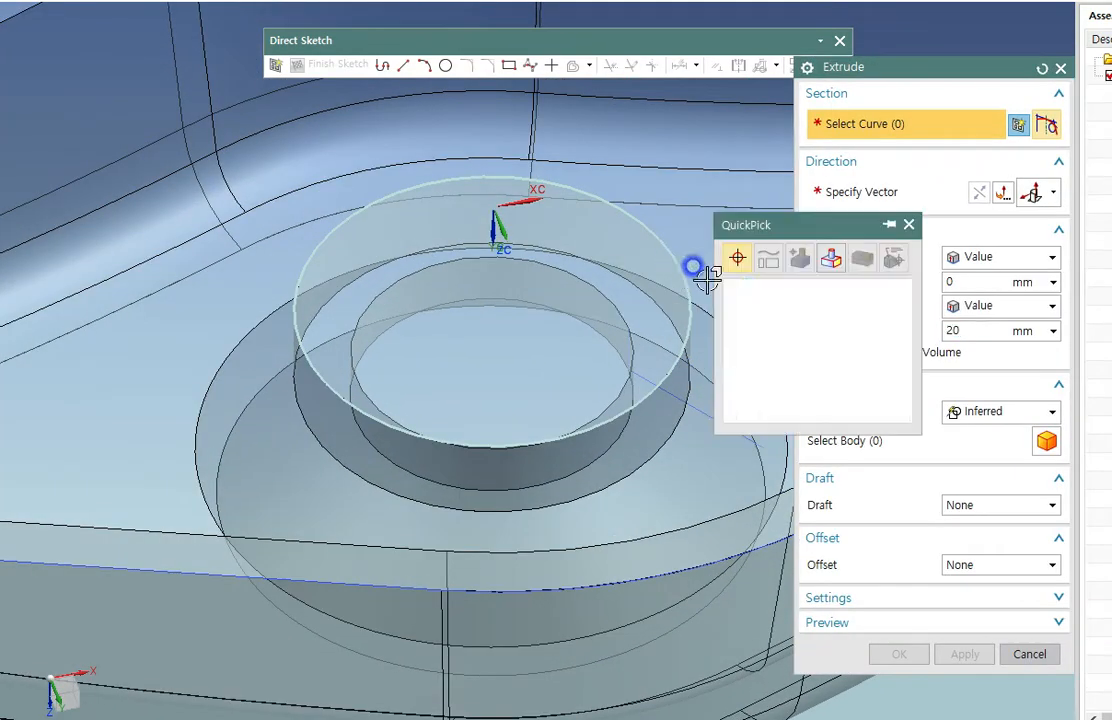
left_click(740, 280)
middle_click_drag(686, 365, 653, 310)
scroll(653, 310, "up", 3)
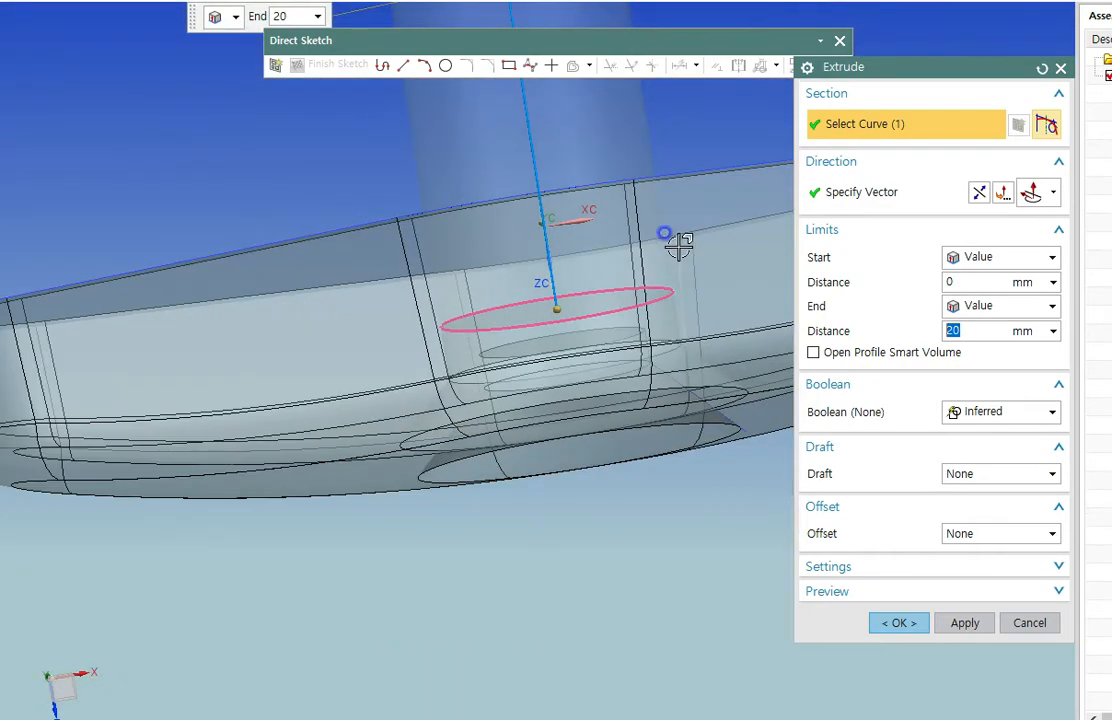
key("F8")
right_click_drag(604, 313, 690, 325)
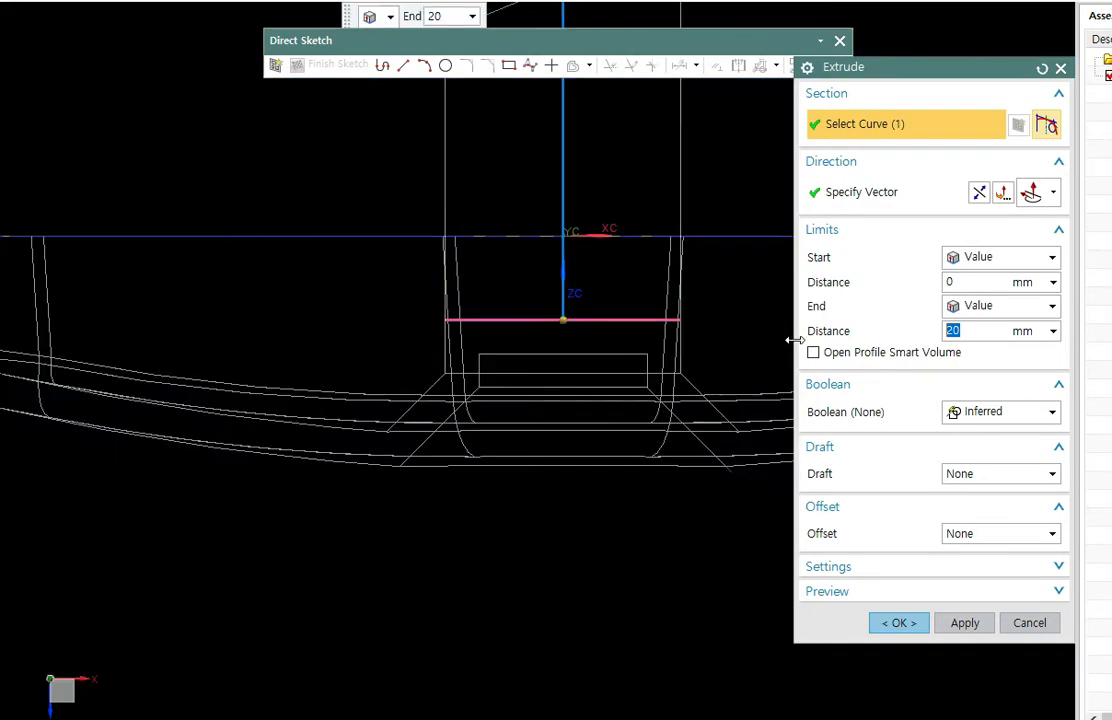
left_click(958, 281)
type("-2")
middle_click_drag(596, 405, 590, 473)
left_click(992, 411)
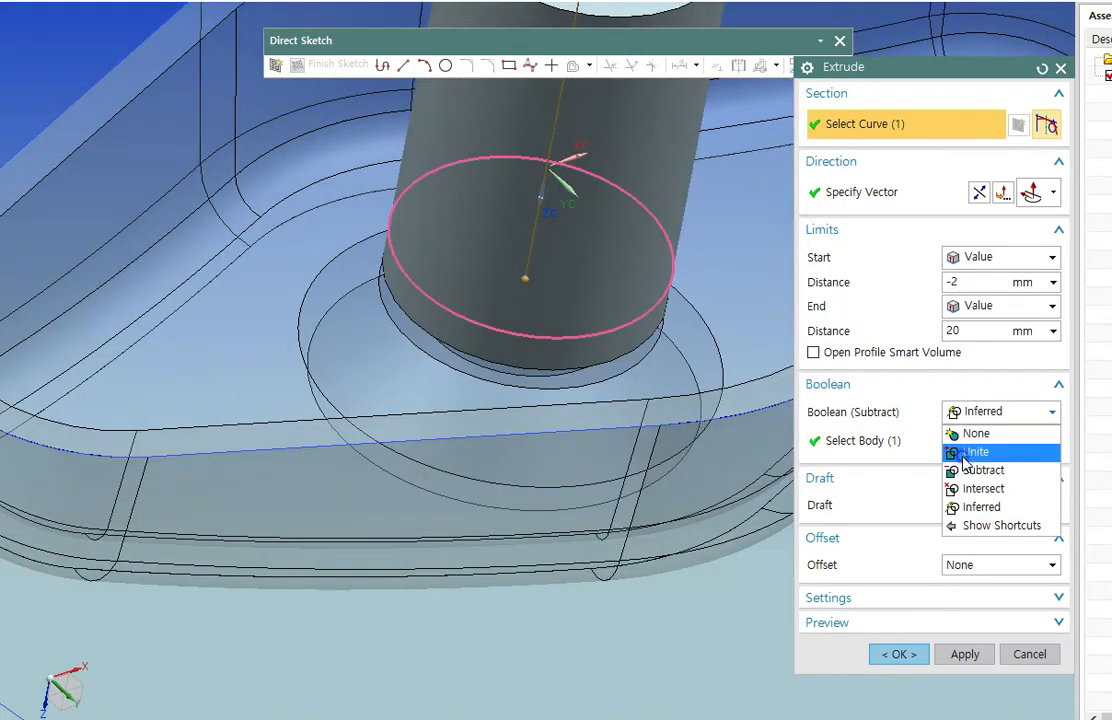
left_click(978, 469)
middle_click(590, 440)
mouse_move(710, 429)
middle_mouse_down()
mouse_move(640, 372)
mouse_move(706, 457)
mouse_move(680, 432)
mouse_move(683, 365)
mouse_move(650, 144)
mouse_move(784, 174)
mouse_move(742, 375)
mouse_move(702, 392)
mouse_move(736, 461)
mouse_move(727, 489)
middle_mouse_up()
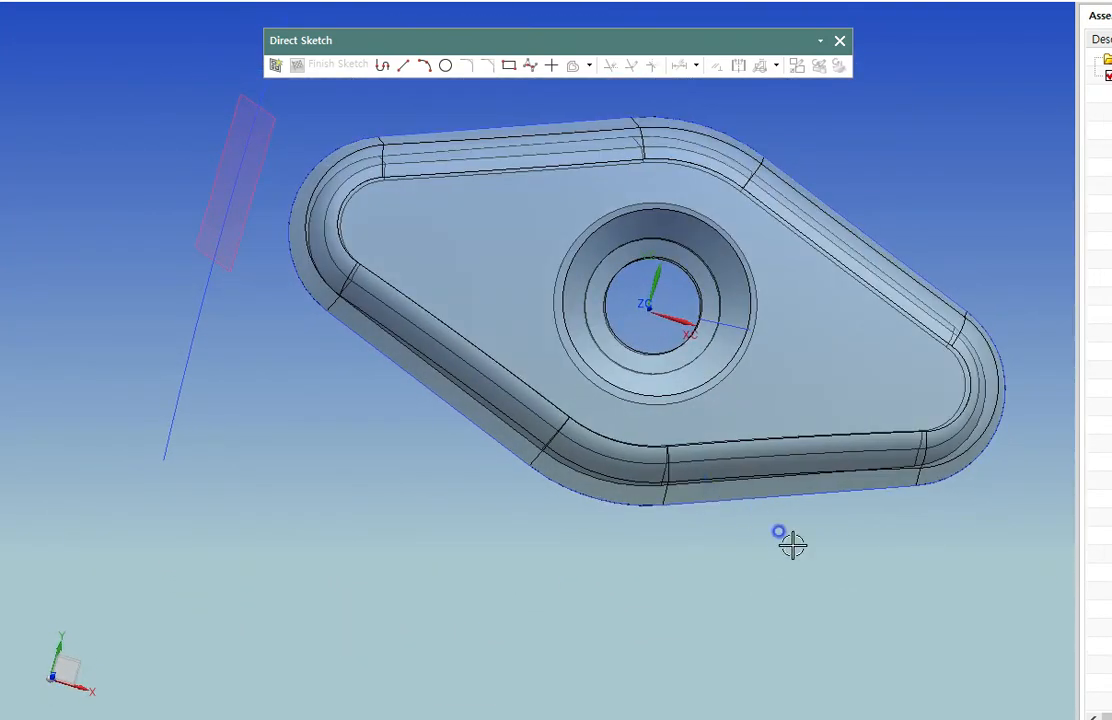
key("F8")
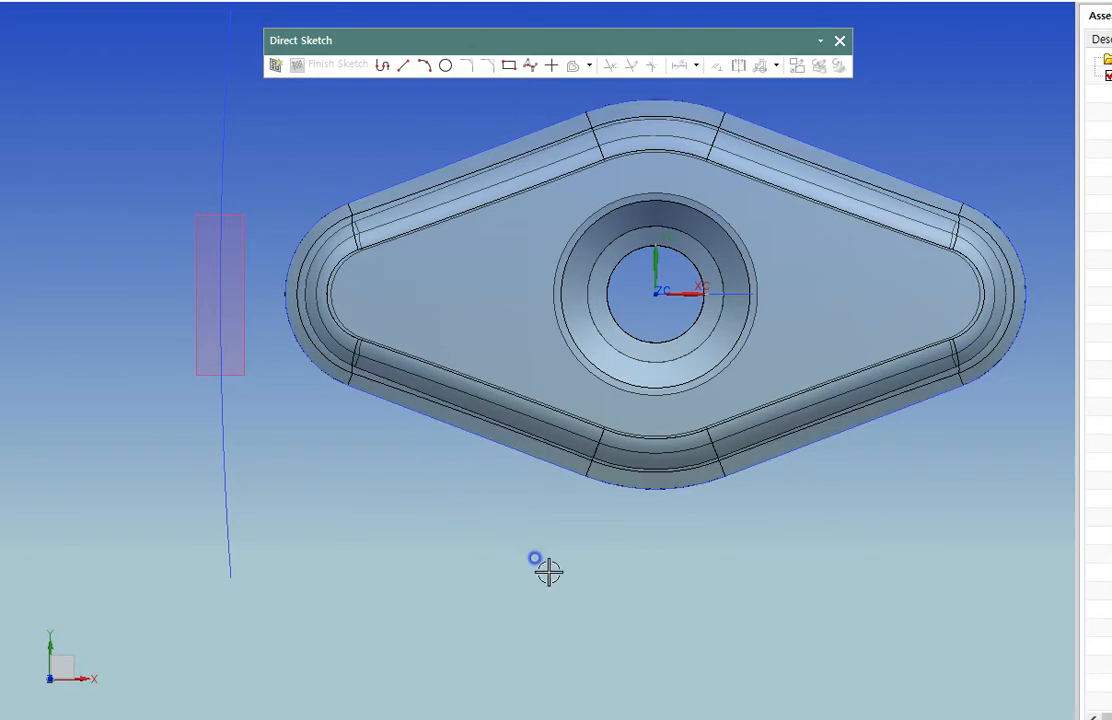
mouse_move(548, 571)
middle_mouse_down()
mouse_move(640, 511)
mouse_move(616, 323)
mouse_move(604, 372)
middle_mouse_up()
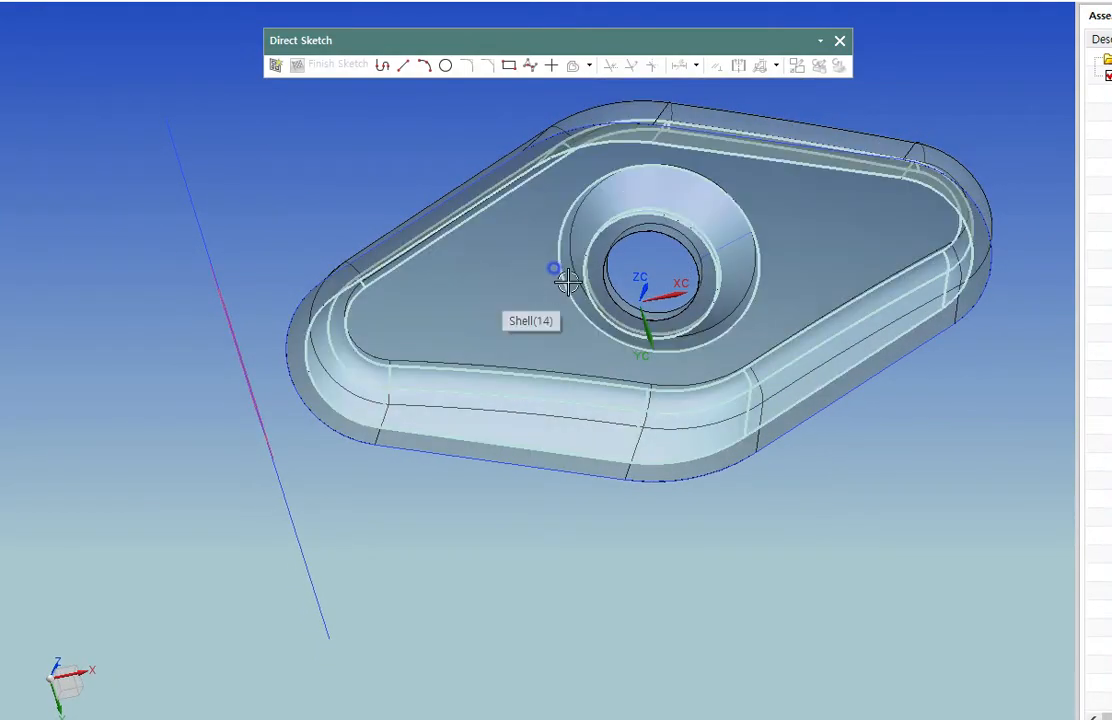
mouse_move(556, 276)
middle_mouse_down()
mouse_move(588, 300)
mouse_move(590, 276)
mouse_move(490, 233)
middle_mouse_up()
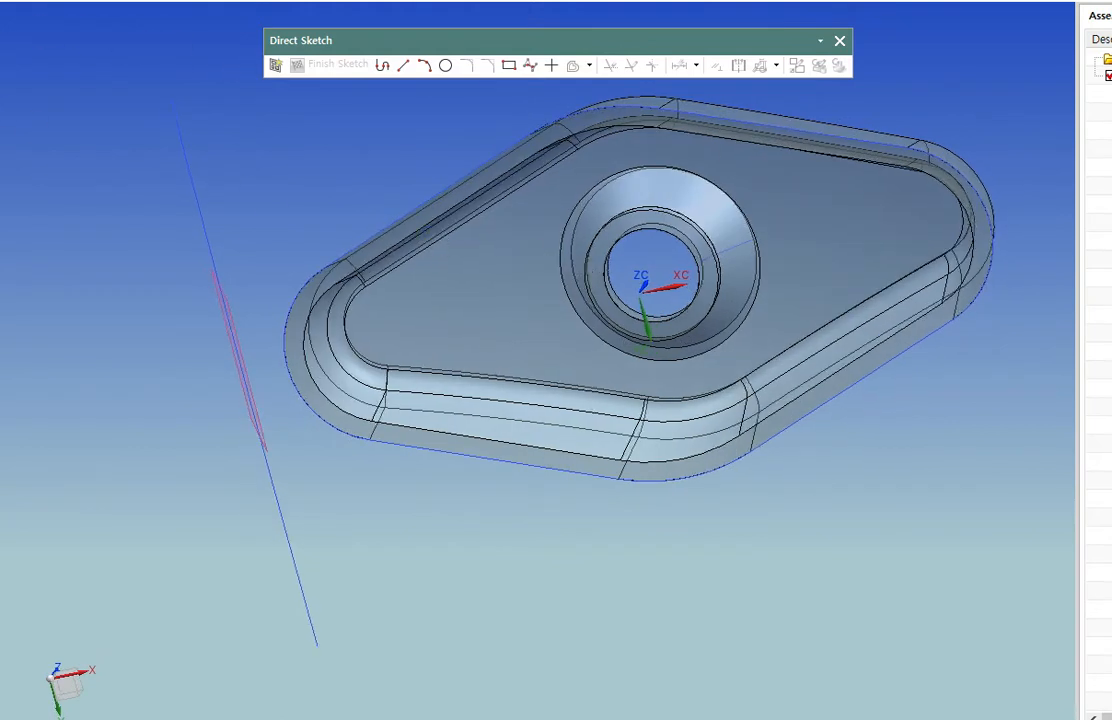
- Widen the graphics area over the side panel and create a sketch on the flat rim face of the shell's open side
left_click_drag(1077, 103, 1111, 104)
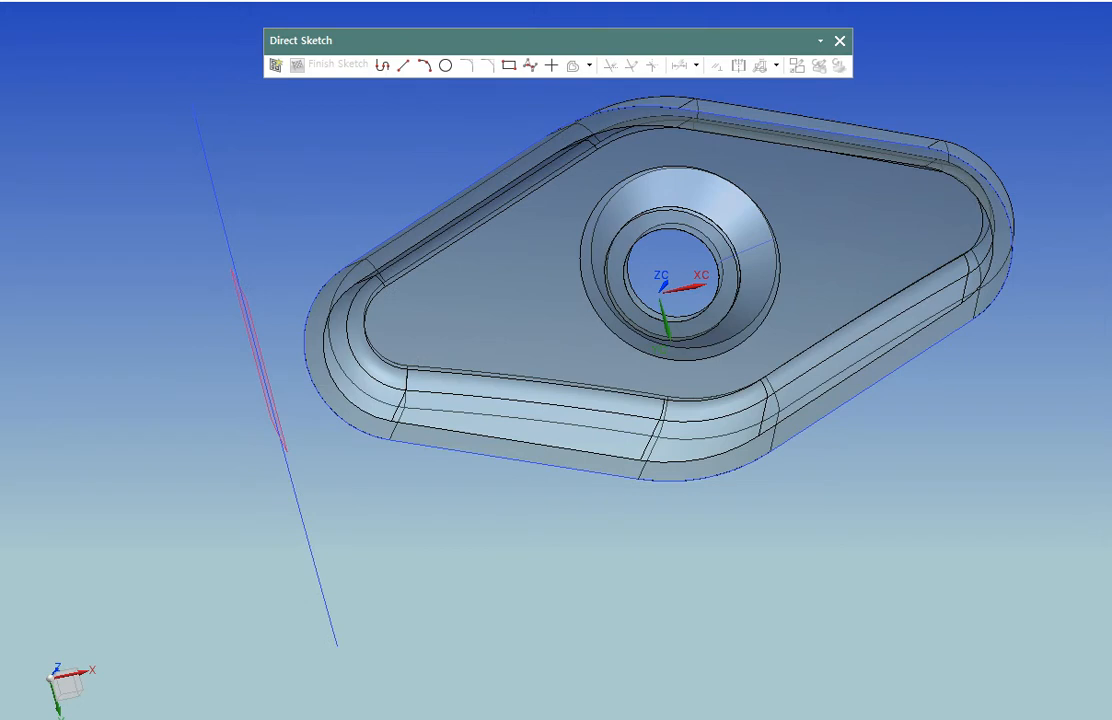
left_click(277, 66)
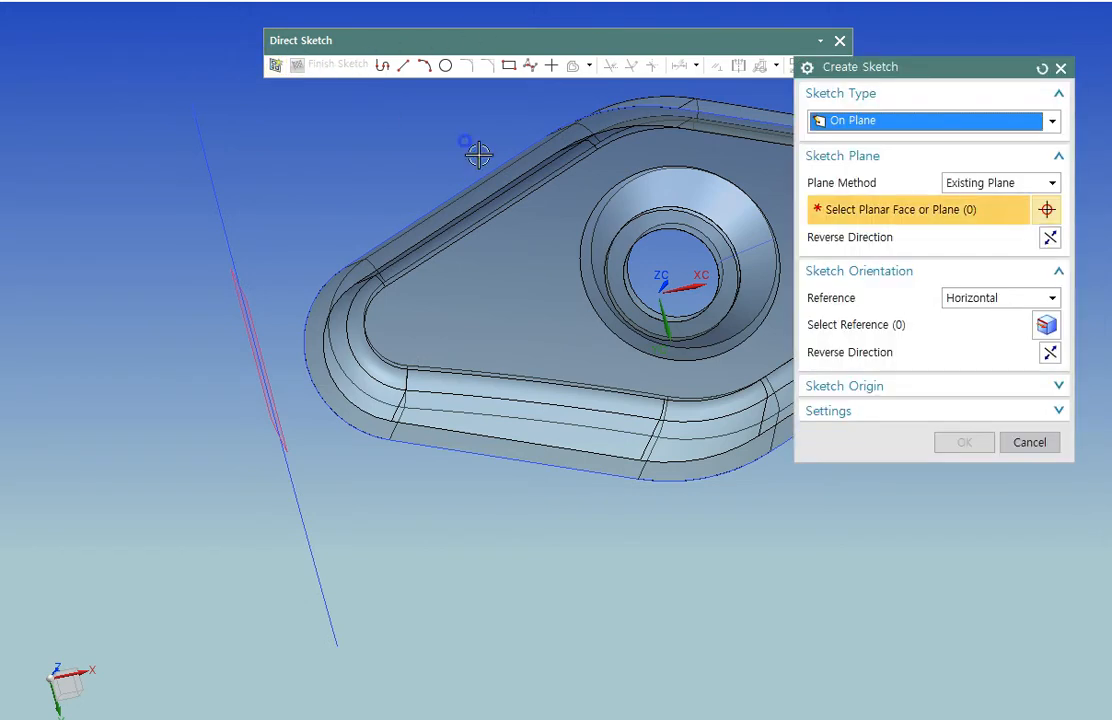
left_click(1028, 188)
left_click(1030, 188)
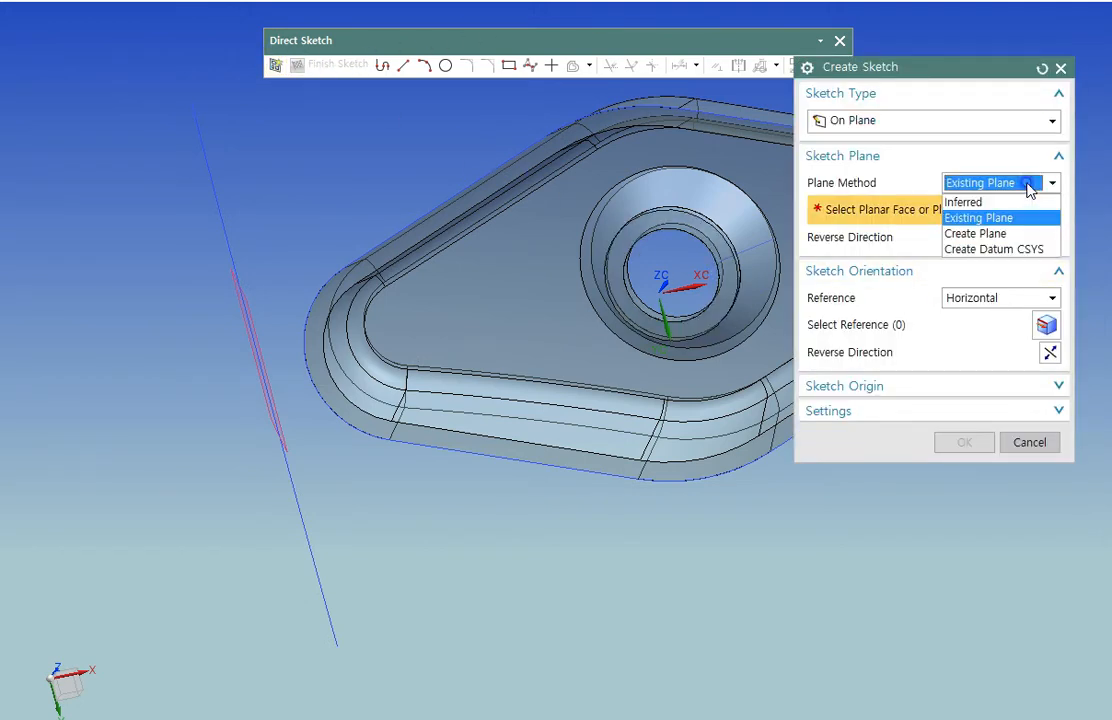
middle_click_drag(561, 228, 559, 256)
scroll(317, 291, "up", 3)
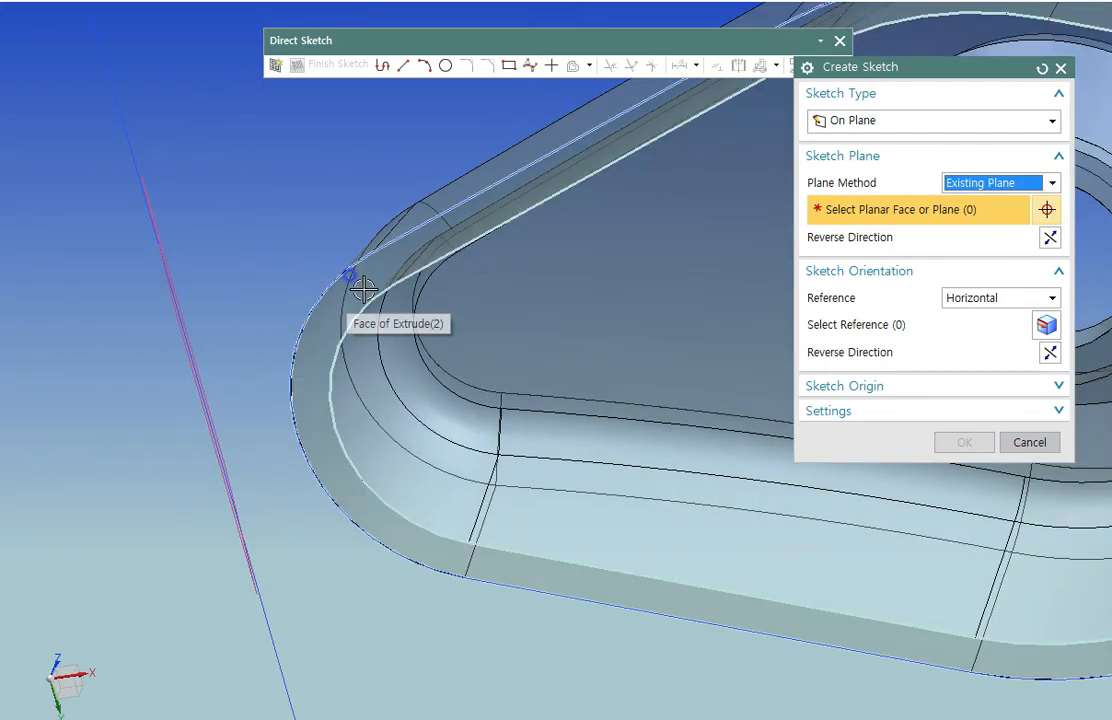
left_click(370, 278)
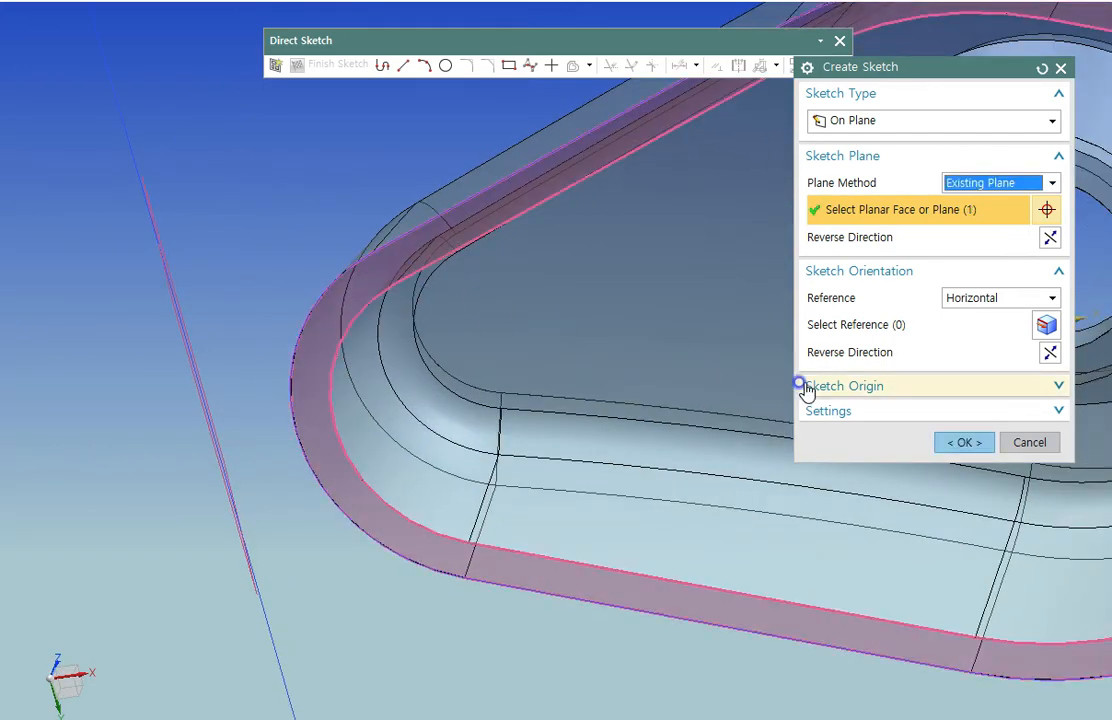
left_click(965, 441)
scroll(625, 163, "down", 5)
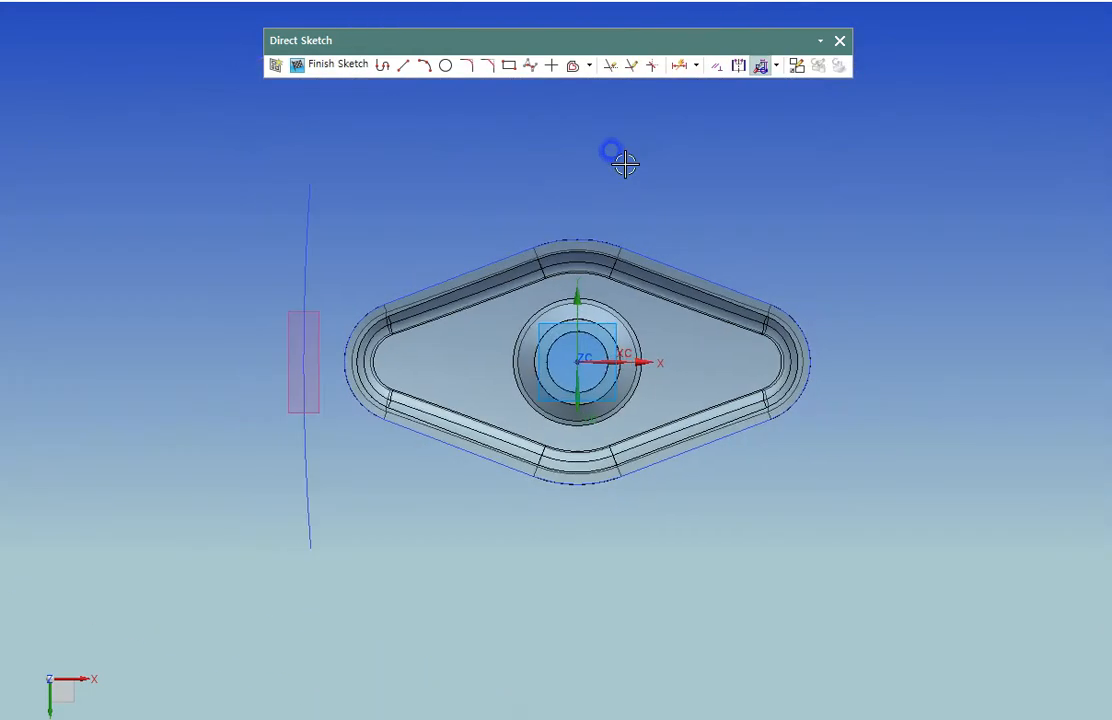
- Sketch a horizontal line about 118 mm long just beyond the part outline, extending past both ends of the part
left_click(423, 66)
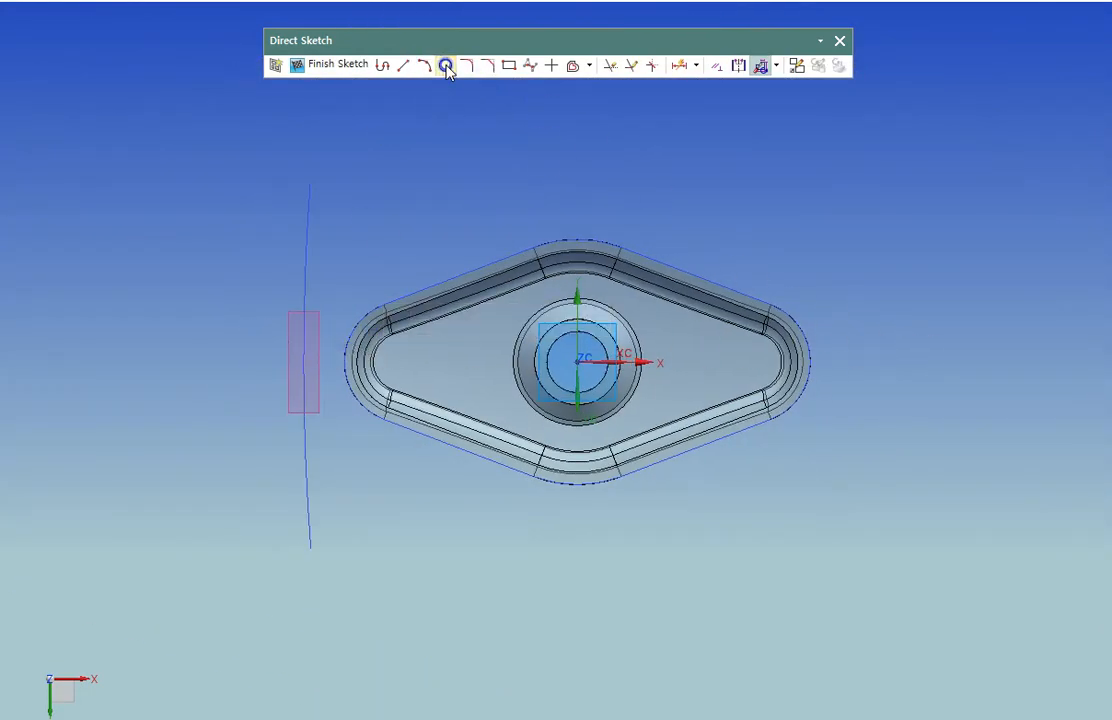
left_click(410, 66)
left_click(185, 233)
left_click(908, 233)
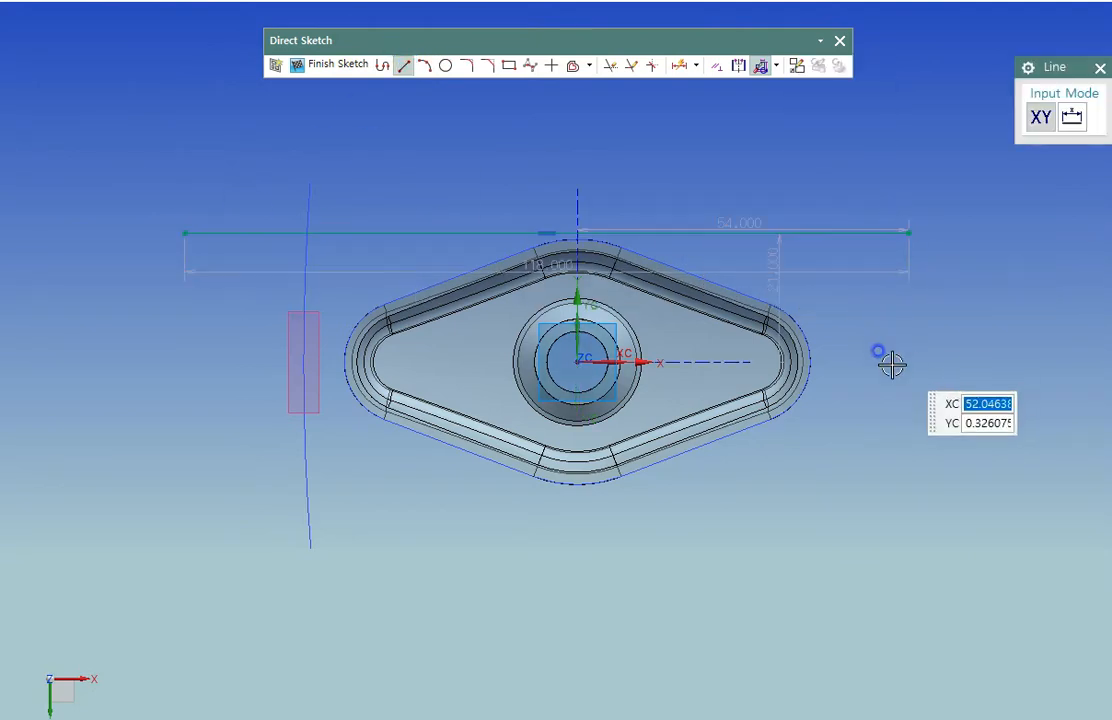
key("Escape")
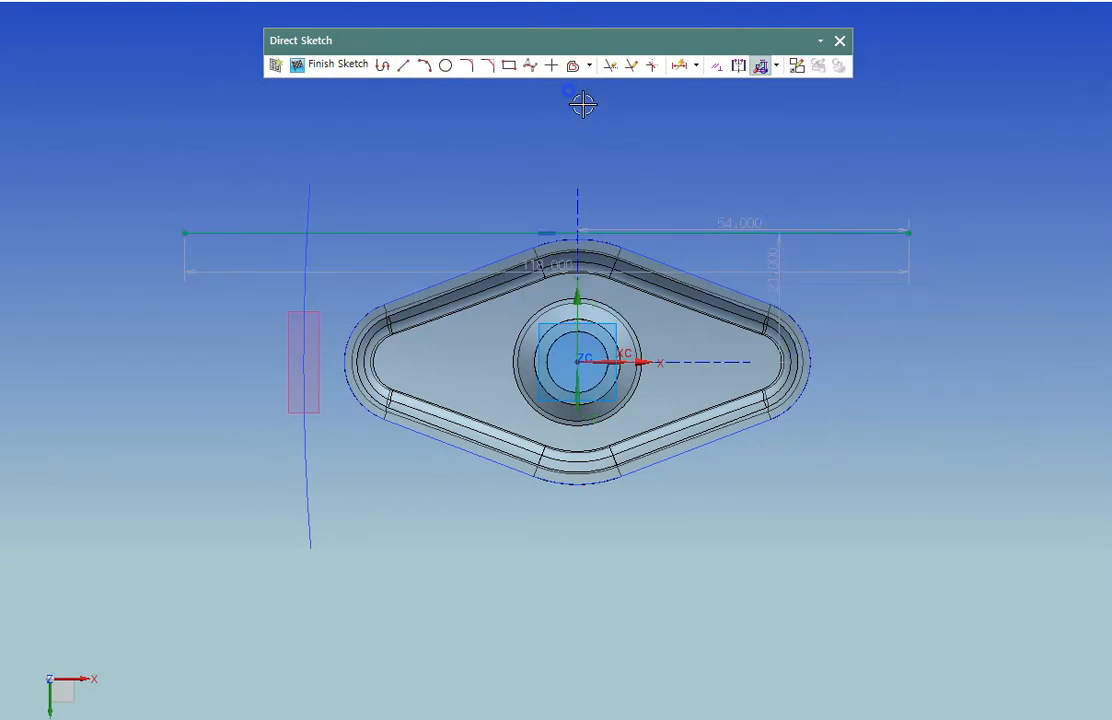
- Dimension the horizontal line's distance from the sketch centre as 0 mm and finish the sketch
left_click(684, 66)
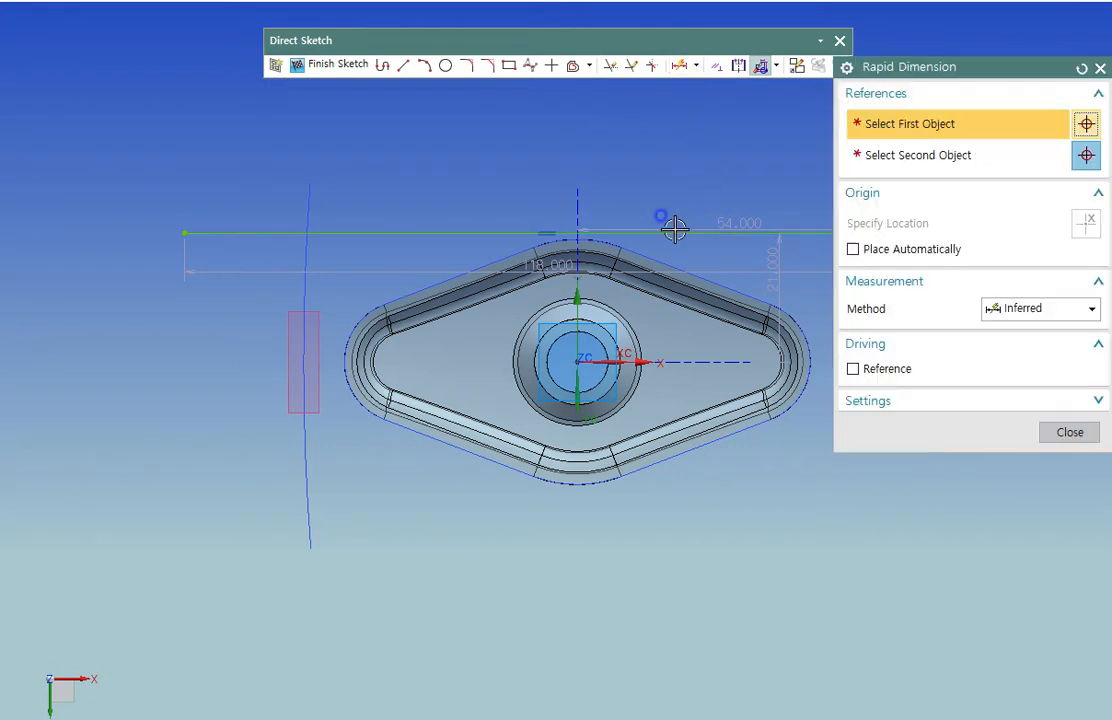
left_click(665, 231)
left_click(577, 360)
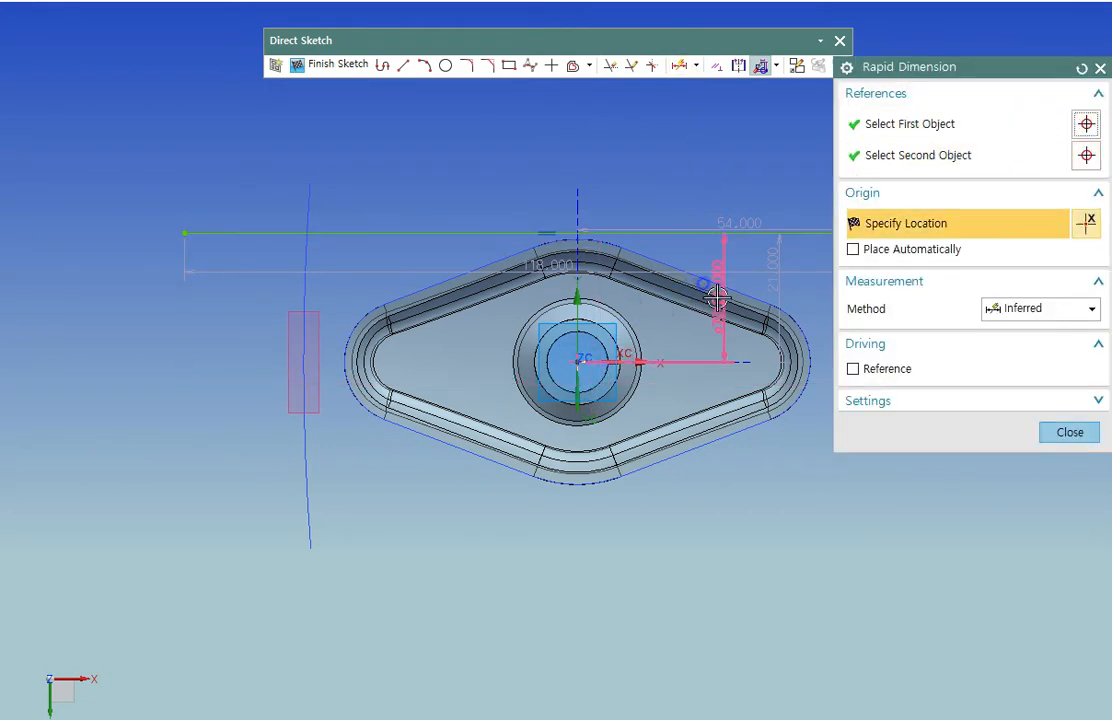
left_click(755, 290)
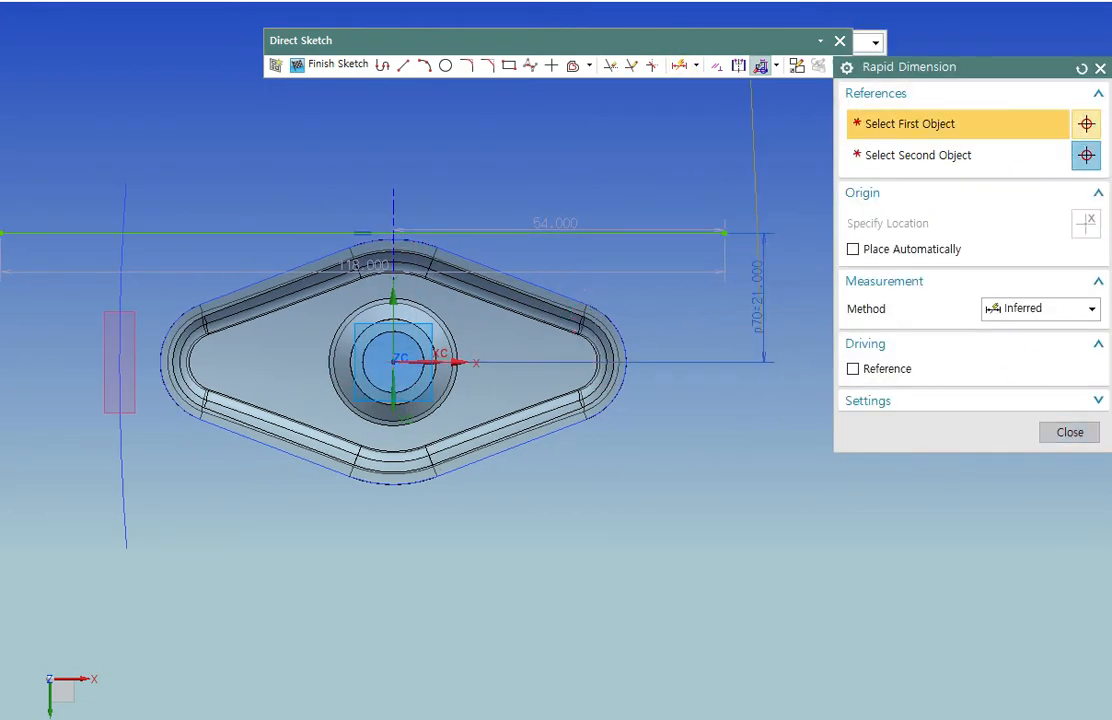
type("0")
key("Return")
scroll(531, 370, "up", 1)
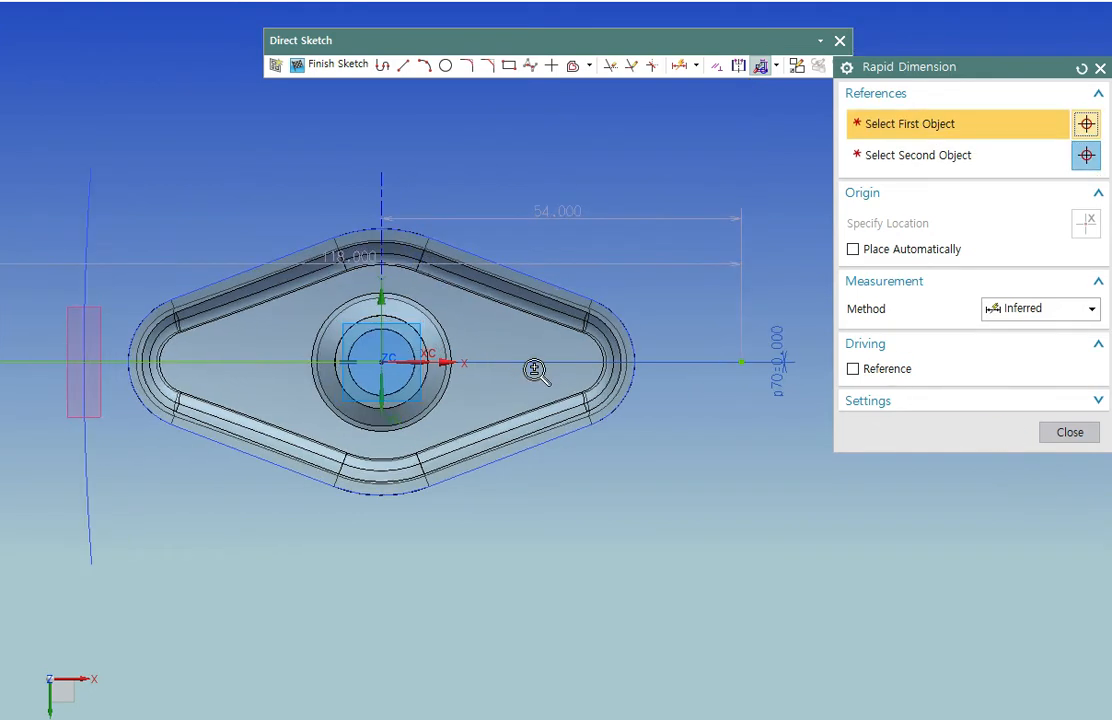
middle_click_drag(640, 400, 780, 405, "shift")
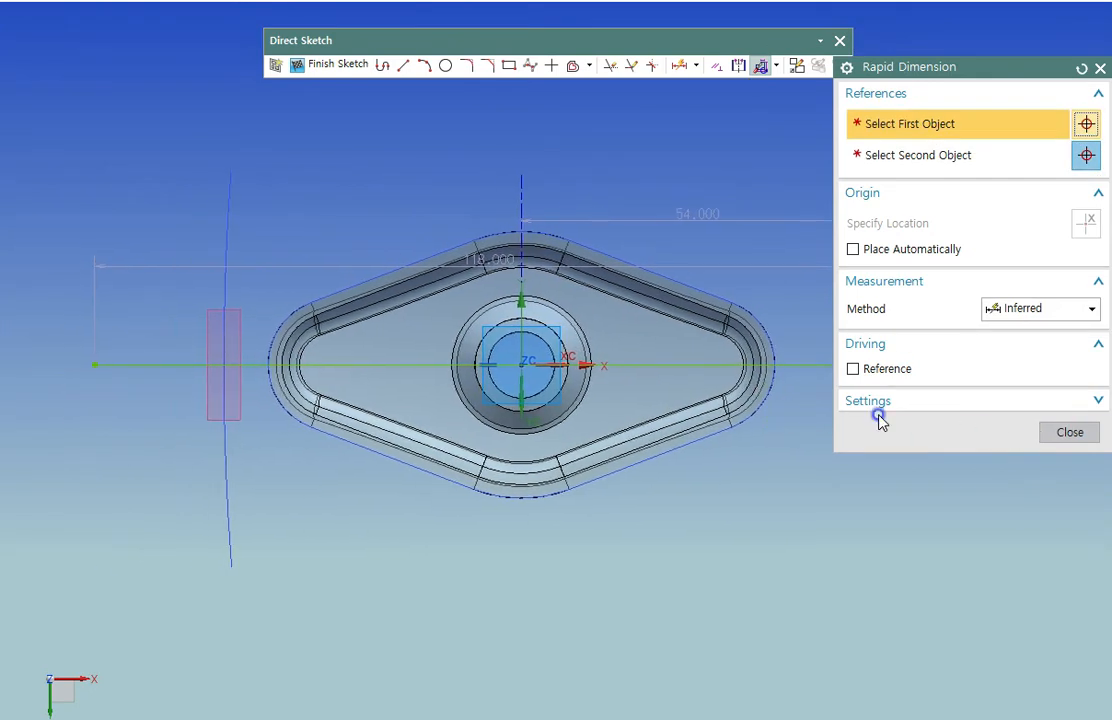
left_click(1070, 432)
left_click(300, 66)
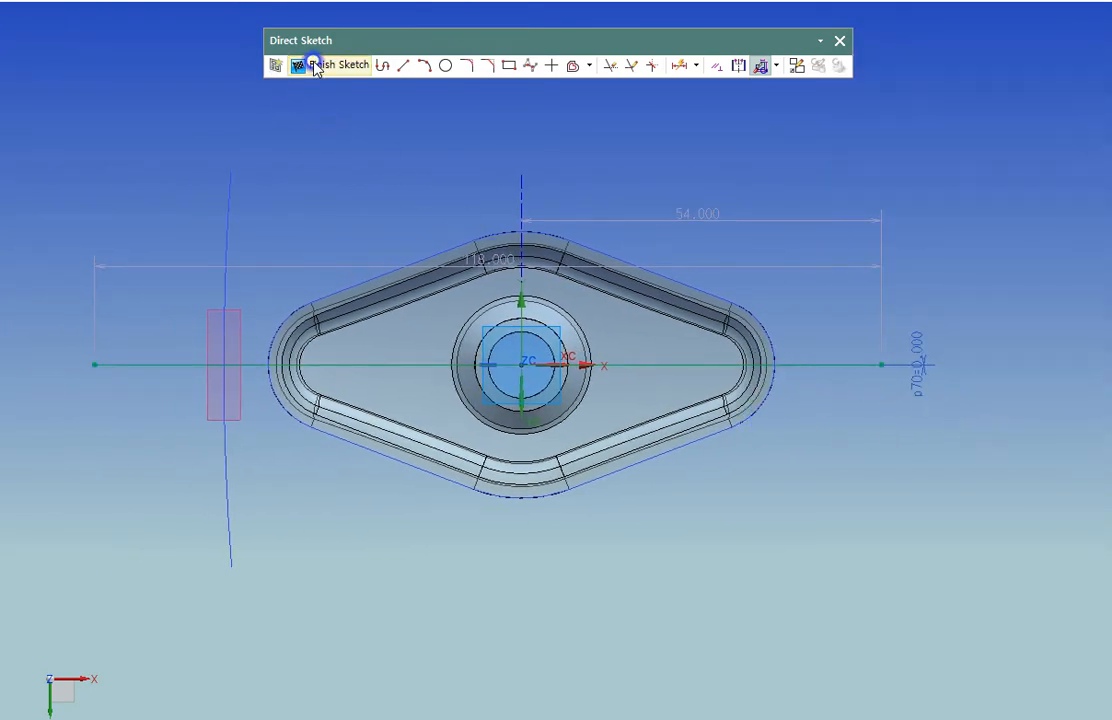
- Set up an extrusion of the sketched line with limits from 0 to 4 mm and its direction reversed into the body
mouse_move(588, 223)
middle_mouse_down()
mouse_move(777, 313)
mouse_move(682, 375)
mouse_move(655, 424)
mouse_move(640, 253)
mouse_move(695, 340)
middle_mouse_up()
scroll(631, 464, "up", 2)
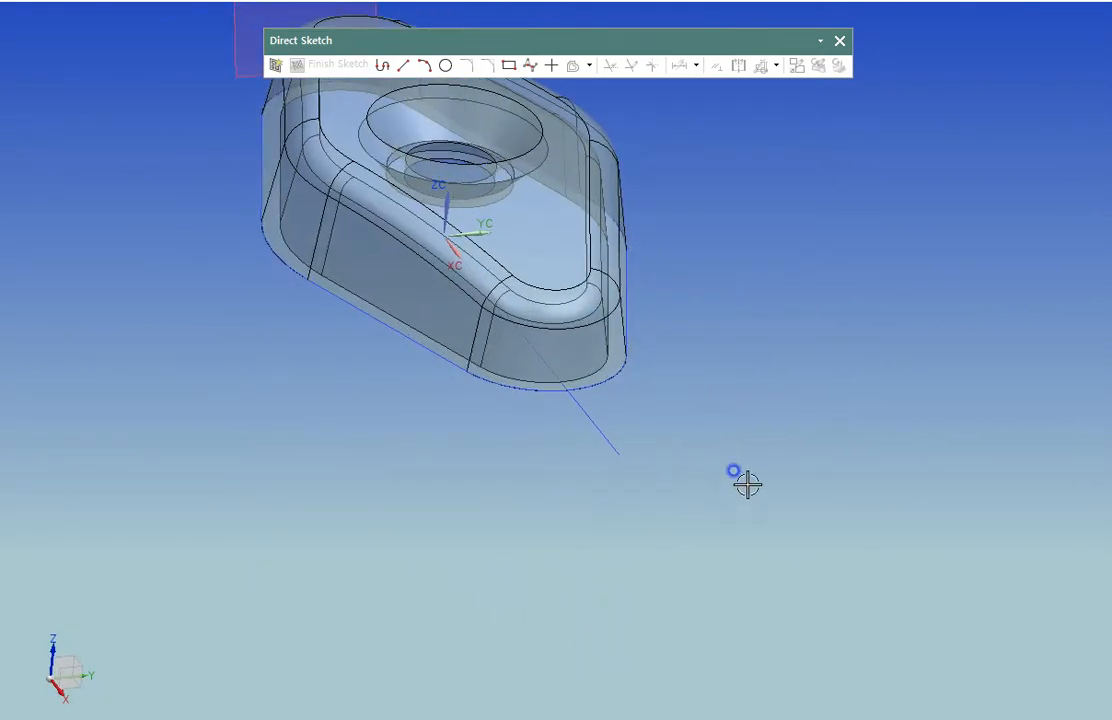
left_click(791, 475)
middle_click_drag(755, 467, 763, 487)
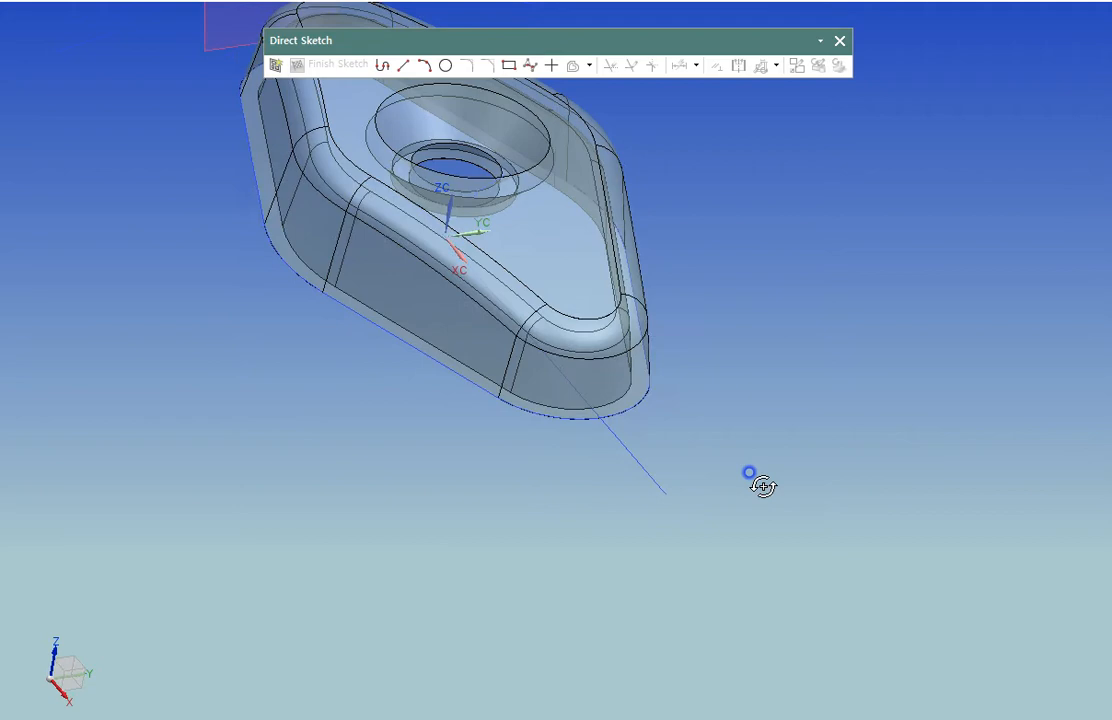
left_click(841, 538)
key("x")
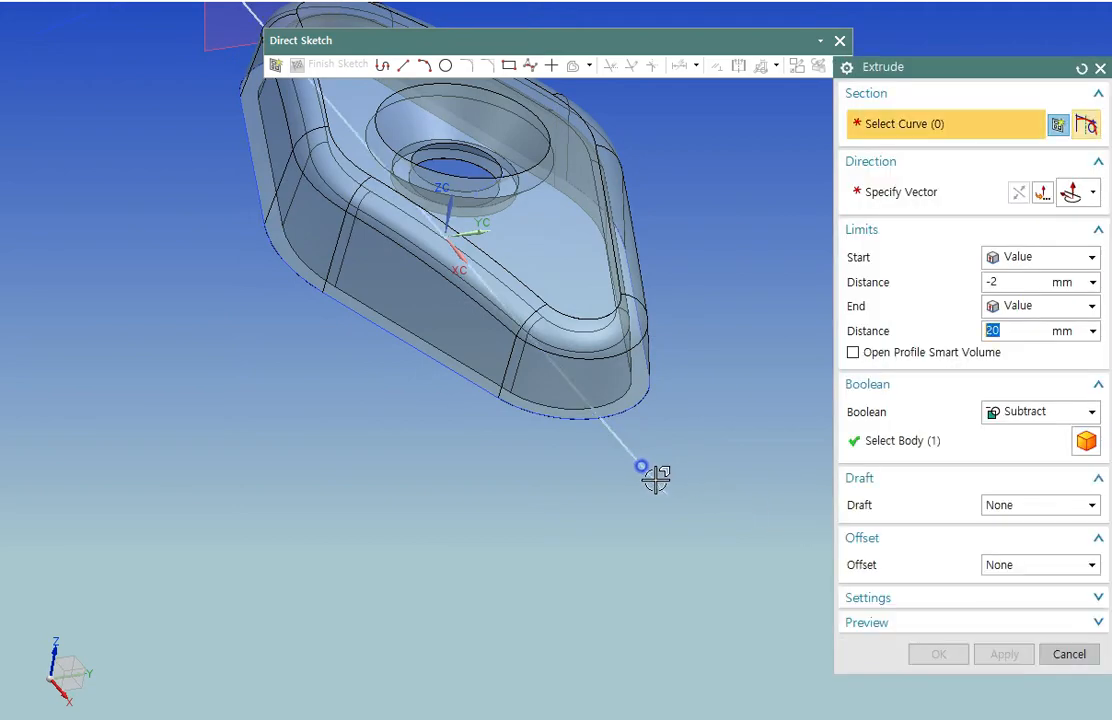
left_click(652, 479)
middle_click_drag(666, 429, 686, 392)
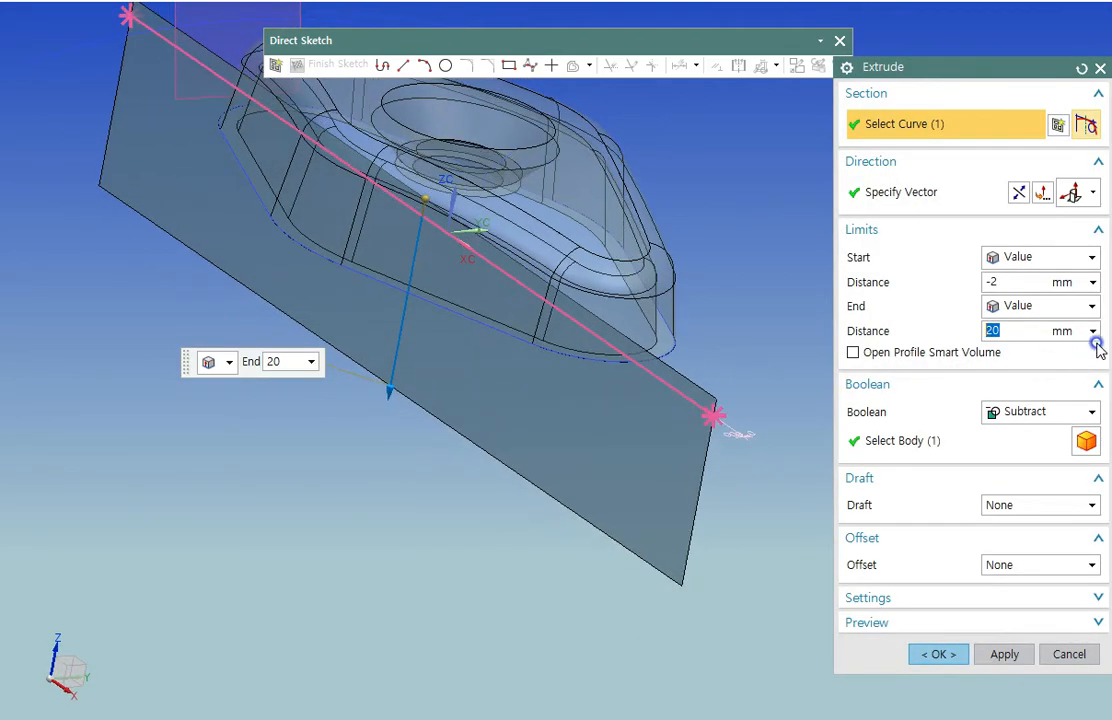
left_click_drag(1002, 281, 925, 282)
type("0")
left_click_drag(1012, 330, 917, 337)
type("4")
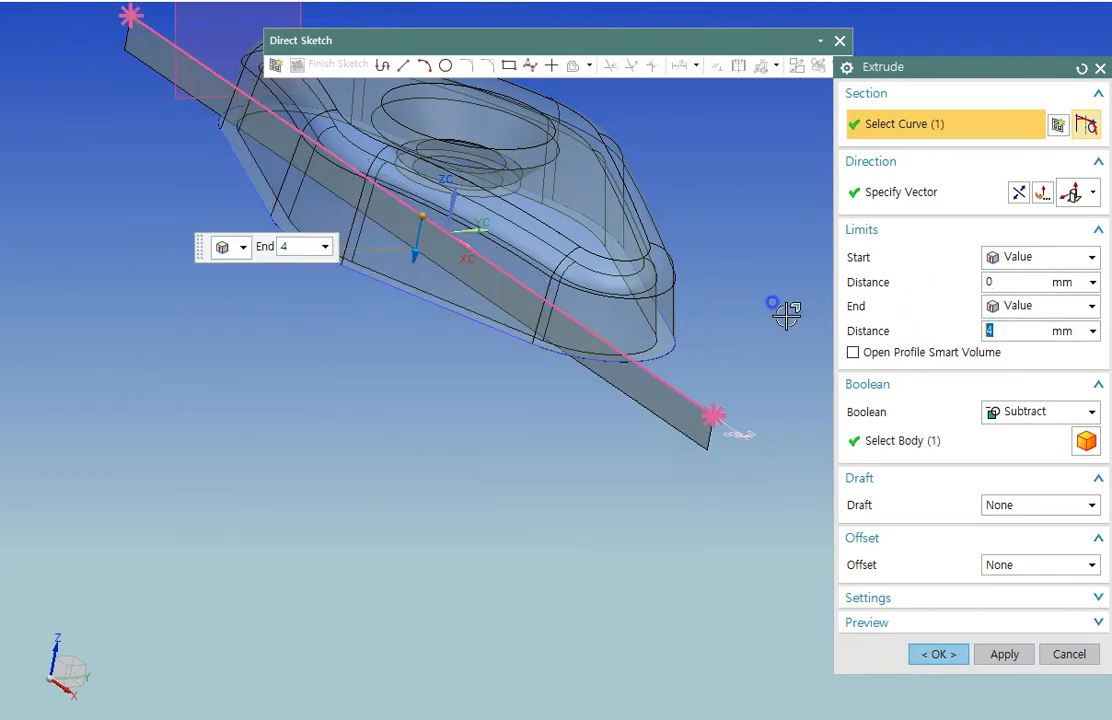
middle_click_drag(690, 292, 666, 256)
middle_click_drag(780, 320, 663, 467)
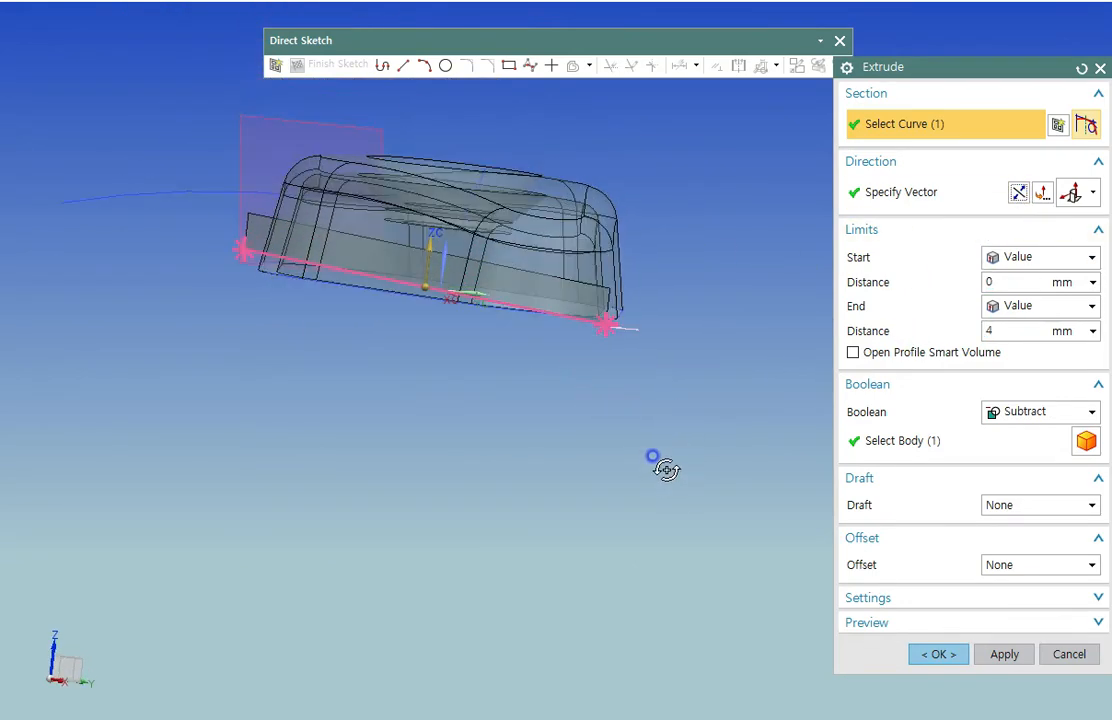
- Give the extrusion a symmetric 4 mm offset and subtract it, cutting notches through both end walls at the rim
left_click(1050, 565)
left_click(1025, 615)
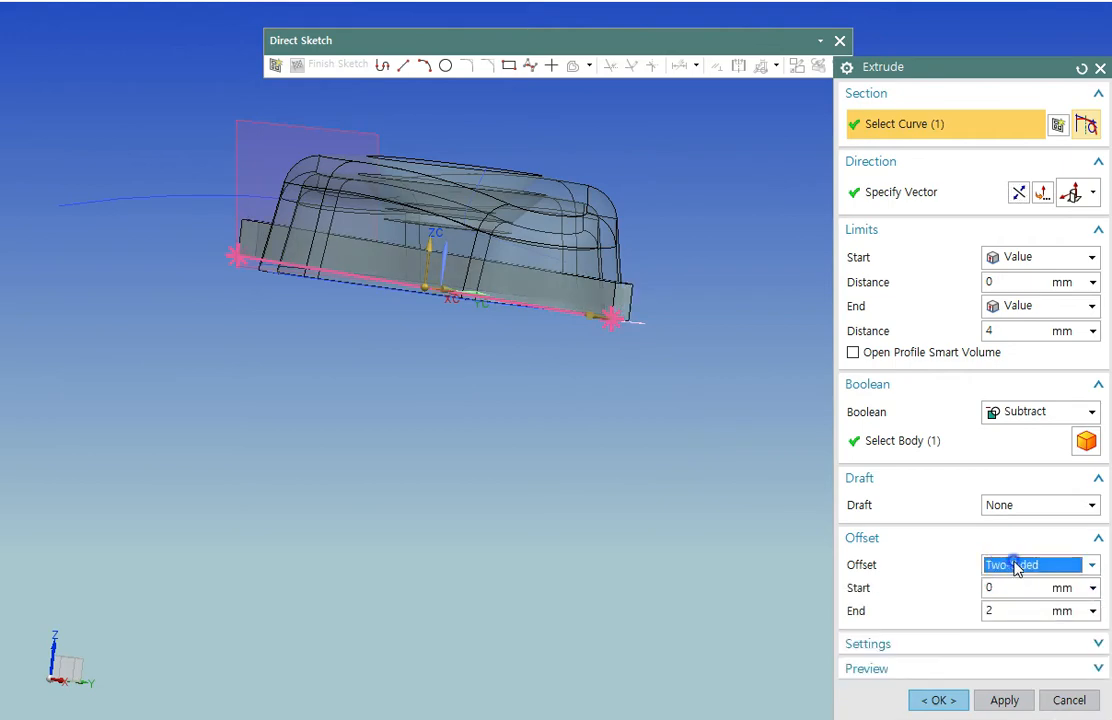
double_click(1010, 611)
type("4")
left_click(990, 564)
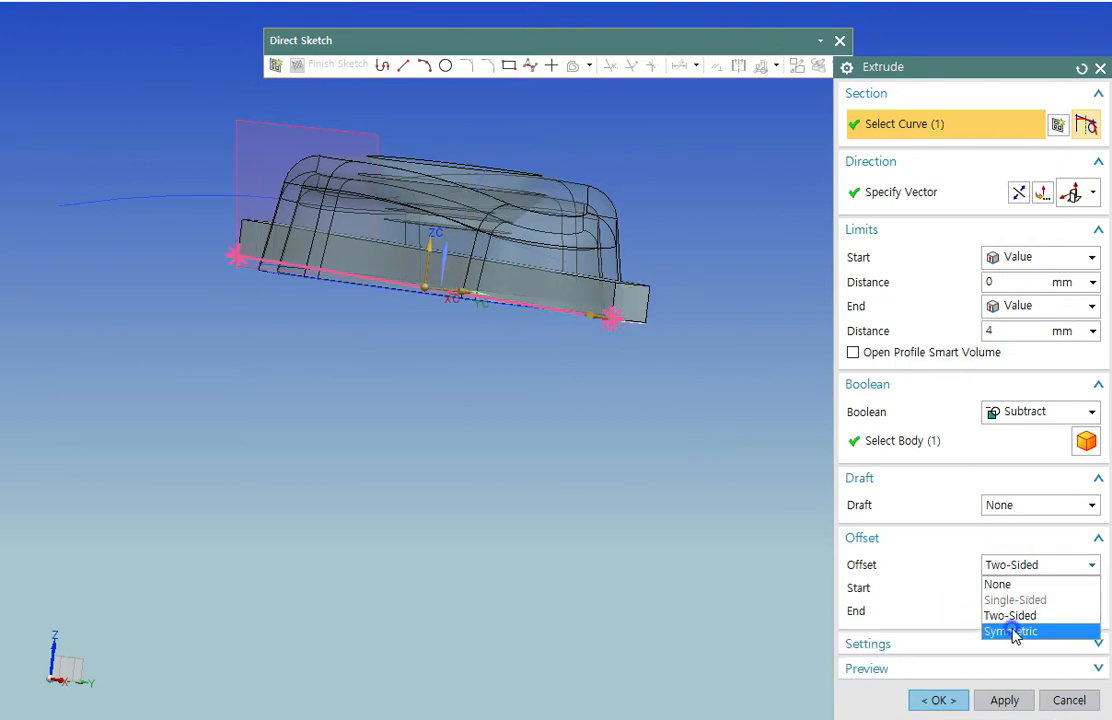
left_click(1013, 632)
middle_click_drag(697, 494, 692, 540)
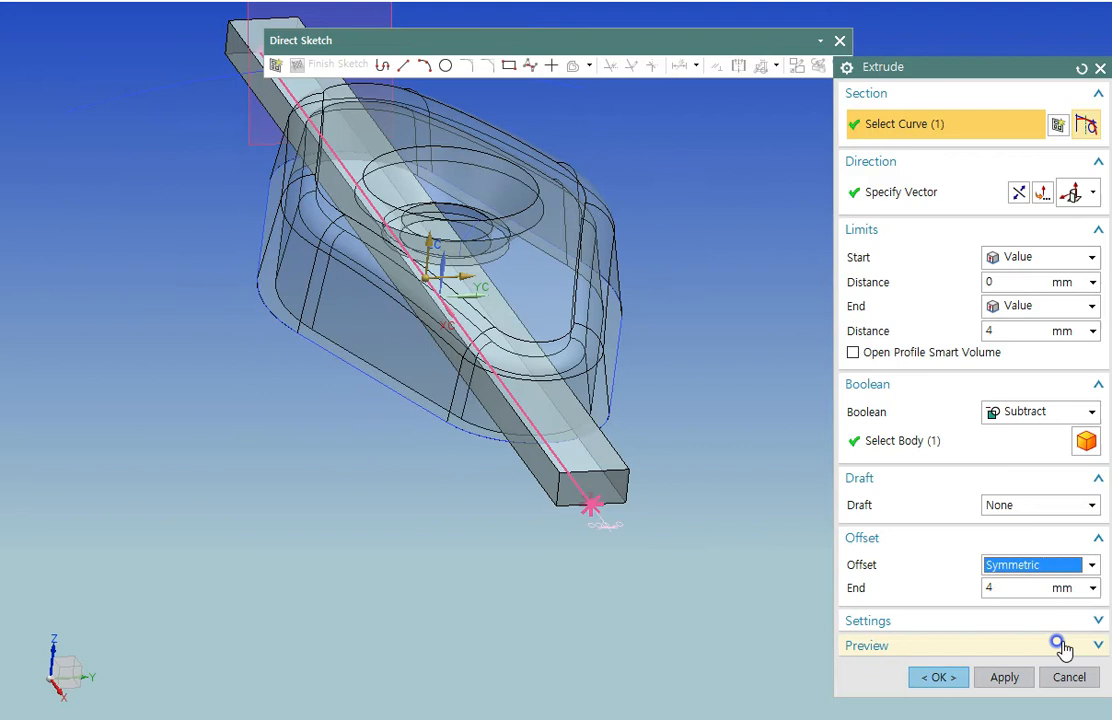
left_click(1006, 587)
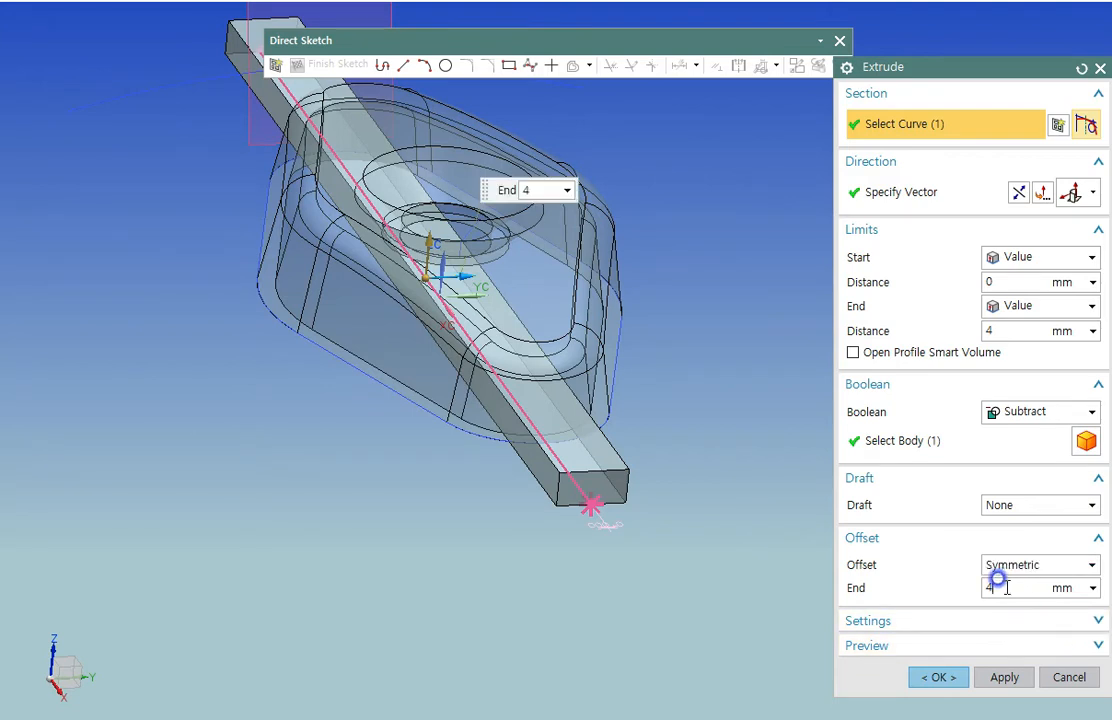
middle_click(735, 501)
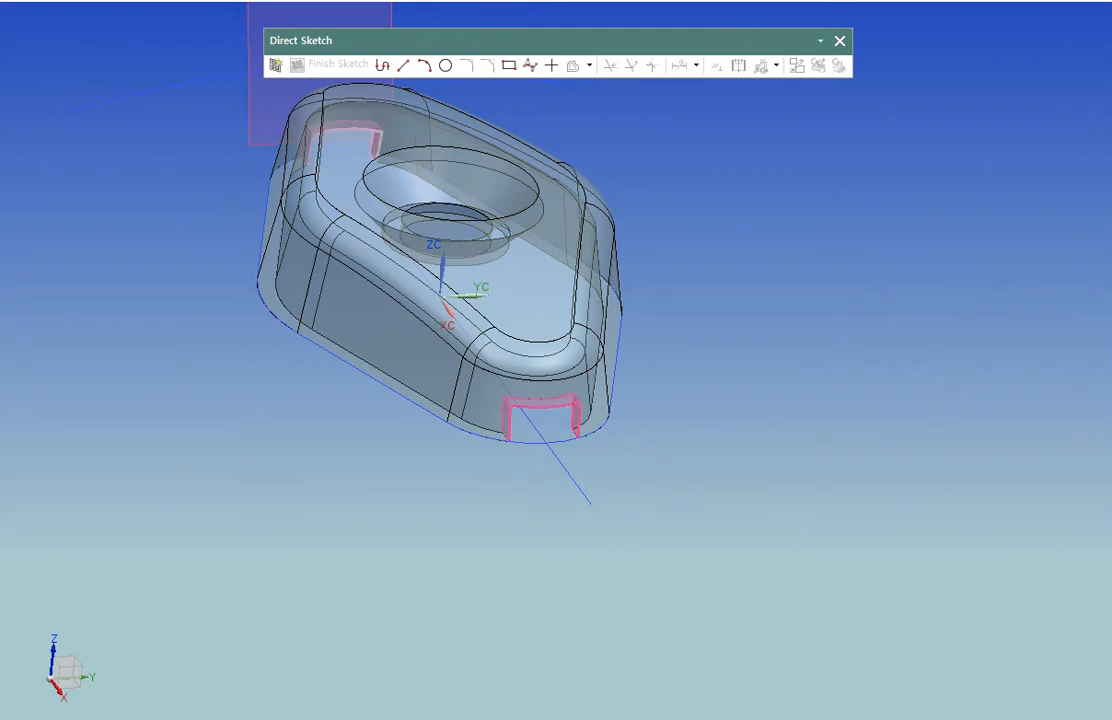
- Undo the notch cut and recreate the symmetric line extrusion as a separate bar body with Boolean None
key("ctrl+z")
left_click(1032, 412)
left_click(1017, 434)
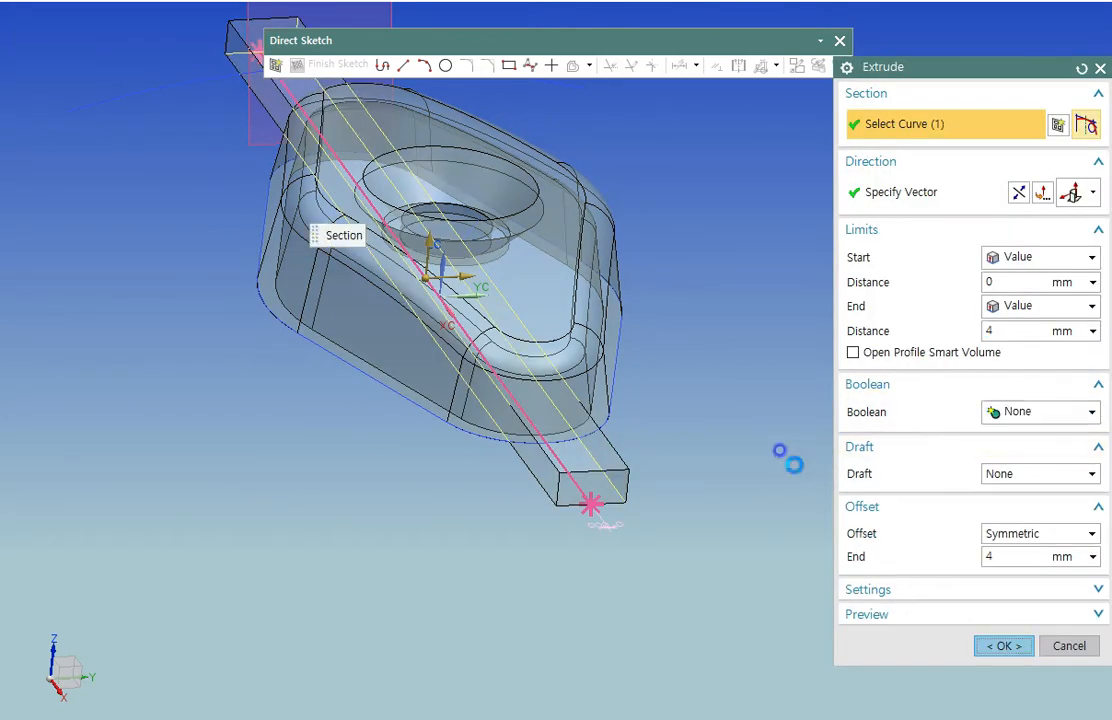
middle_click(685, 467)
middle_click_drag(685, 467, 726, 478)
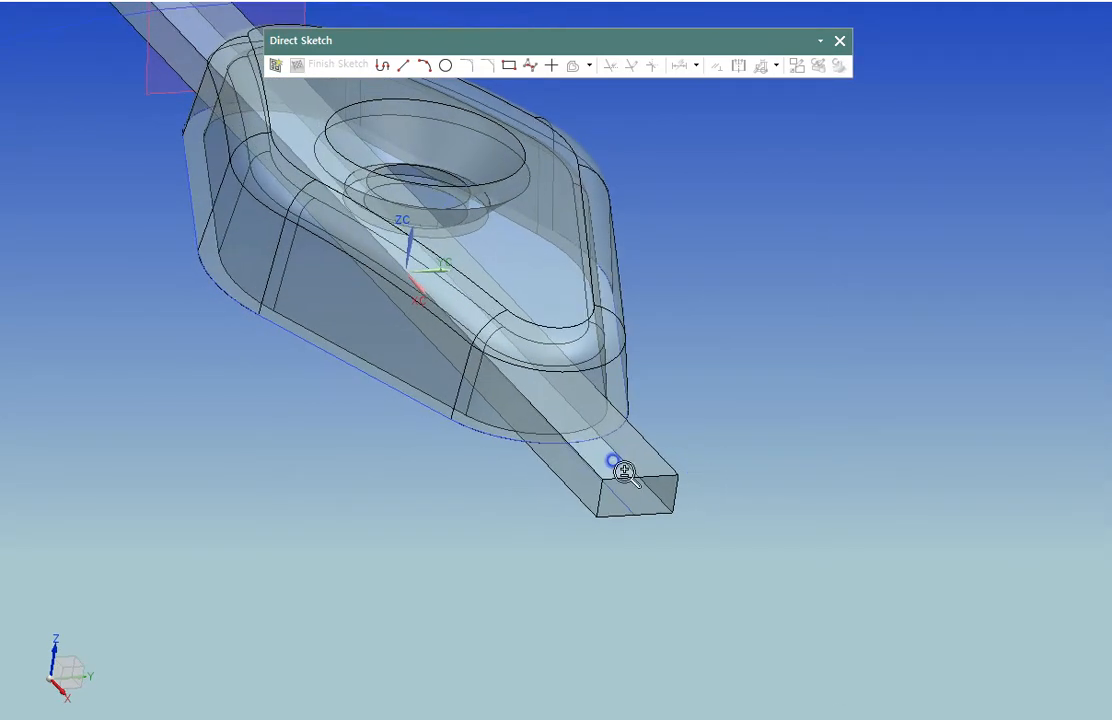
- Blend the two long upper edges of the bar body with a 4 mm radius
scroll(594, 482, "up", 2)
key("b")
left_click(581, 465)
left_click(658, 432)
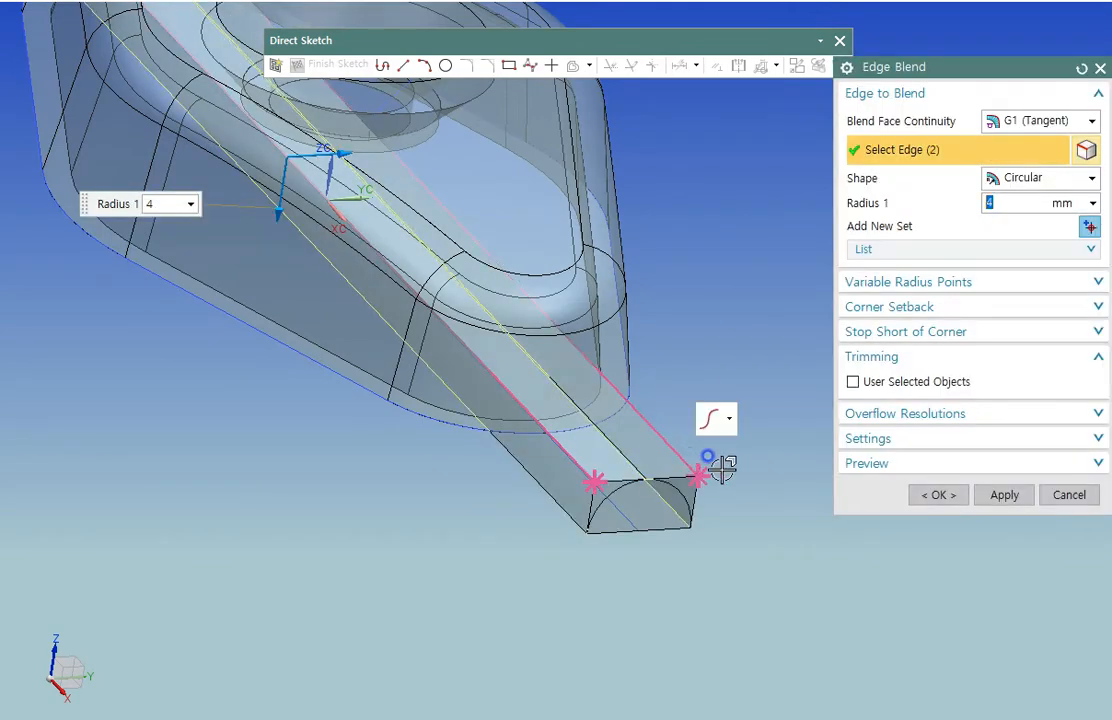
middle_click(739, 473)
- Subtract the rounded bar from the shelled part, cutting semicircular notches through both end walls
scroll(758, 520, "down", 1)
middle_click_drag(760, 526, 737, 467)
middle_click_drag(740, 476, 848, 536, "shift")
left_click(842, 501)
key("F8")
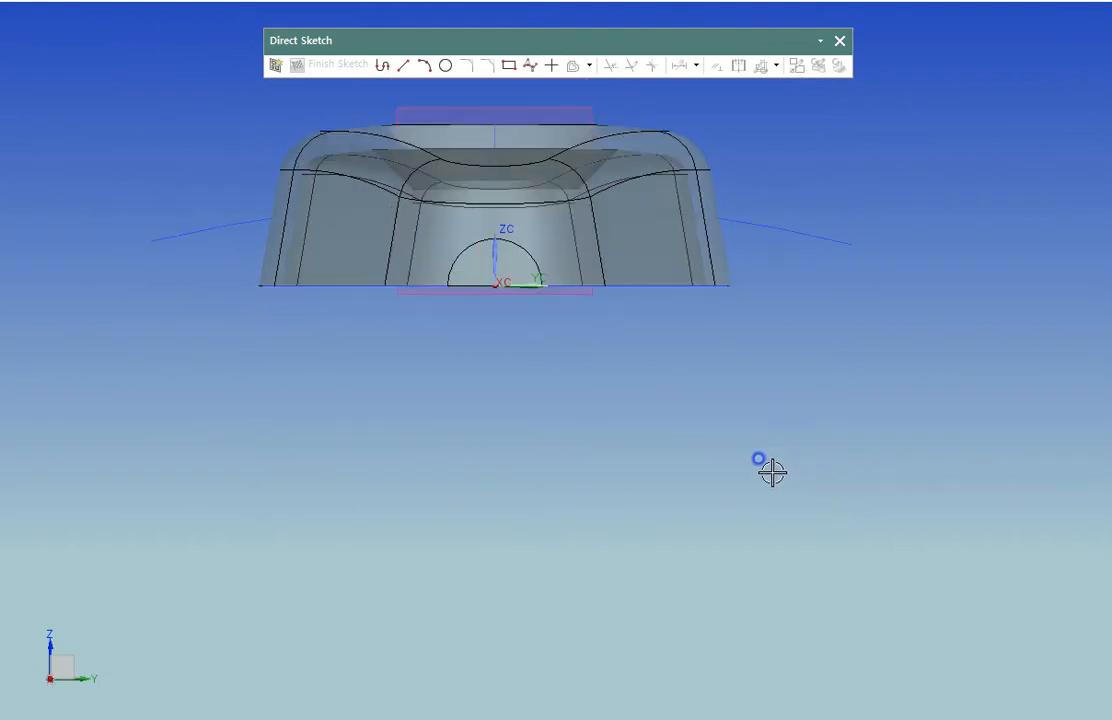
scroll(544, 280, "up", 1)
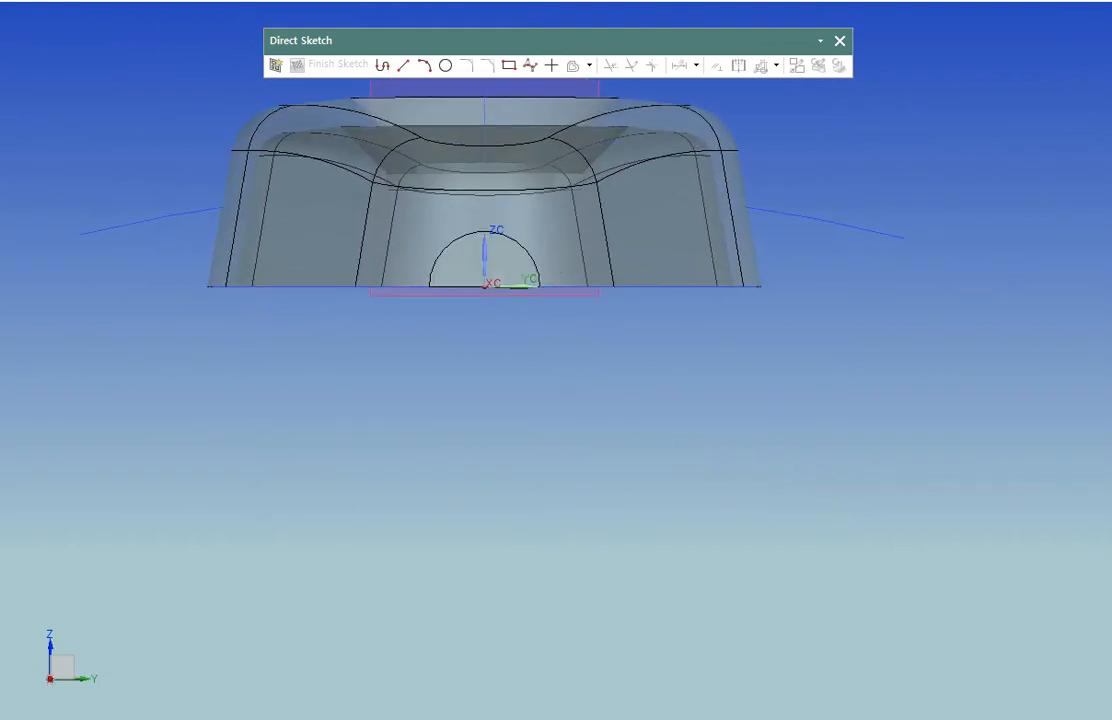
key("s")
left_click(590, 179)
left_click(514, 261)
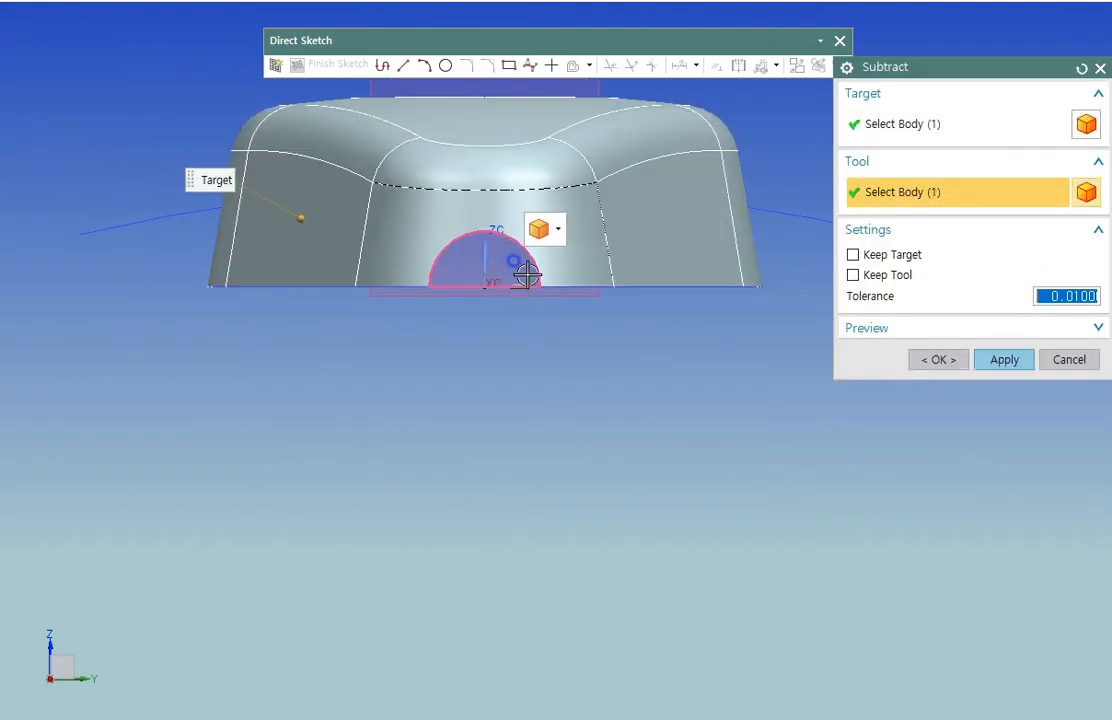
middle_click_drag(526, 273, 620, 331)
middle_click(622, 331)
scroll(687, 339, "down", 2)
middle_click_drag(675, 281, 719, 285)
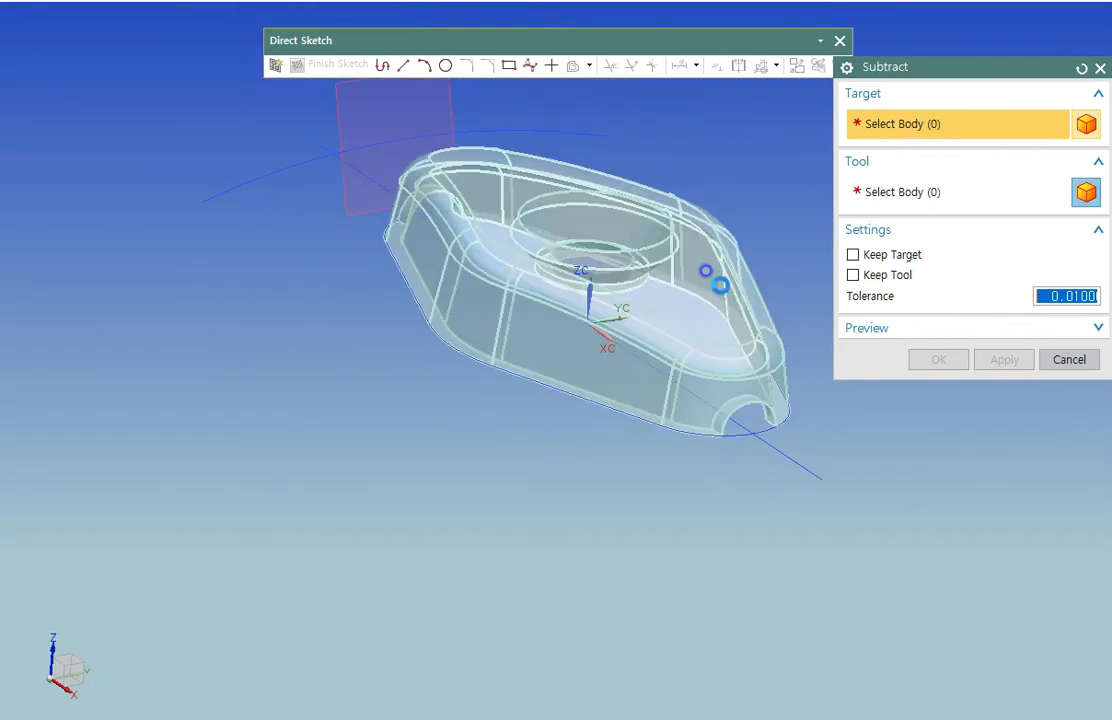
key("Escape")
- Show all hidden objects, hide the solid part, and invert the visibility to isolate the solid
key("ctrl+shift+u")
middle_click_drag(700, 401, 715, 372)
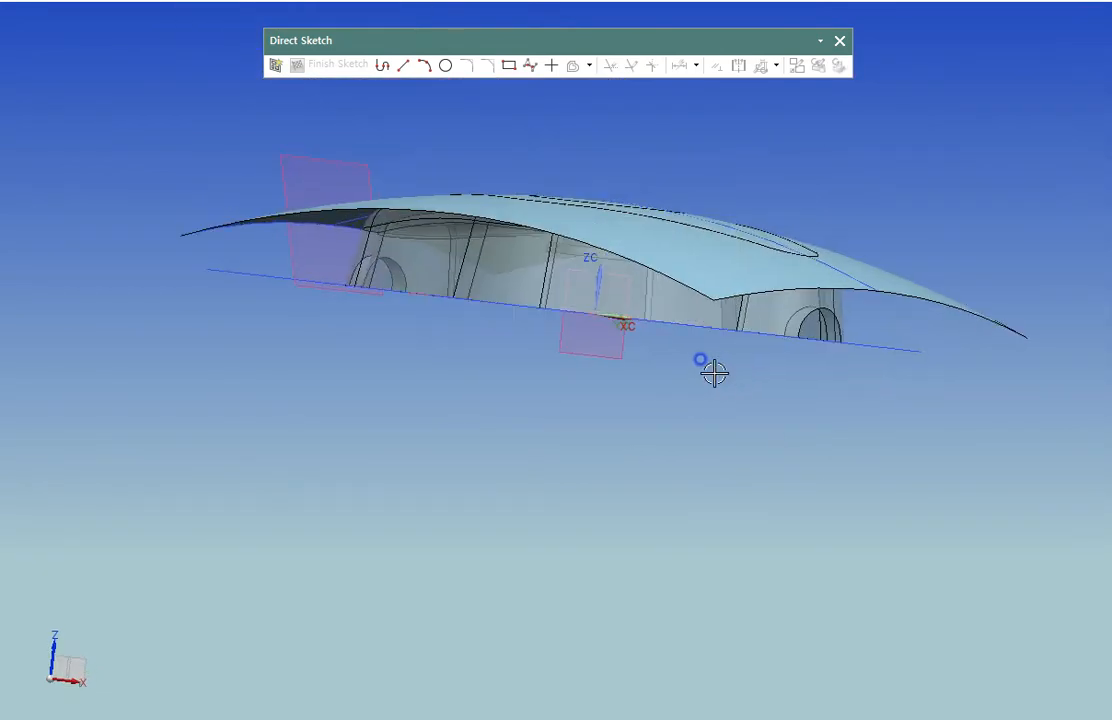
key("ctrl+b")
left_click(516, 264)
middle_click(520, 264)
key("ctrl+shift+b")
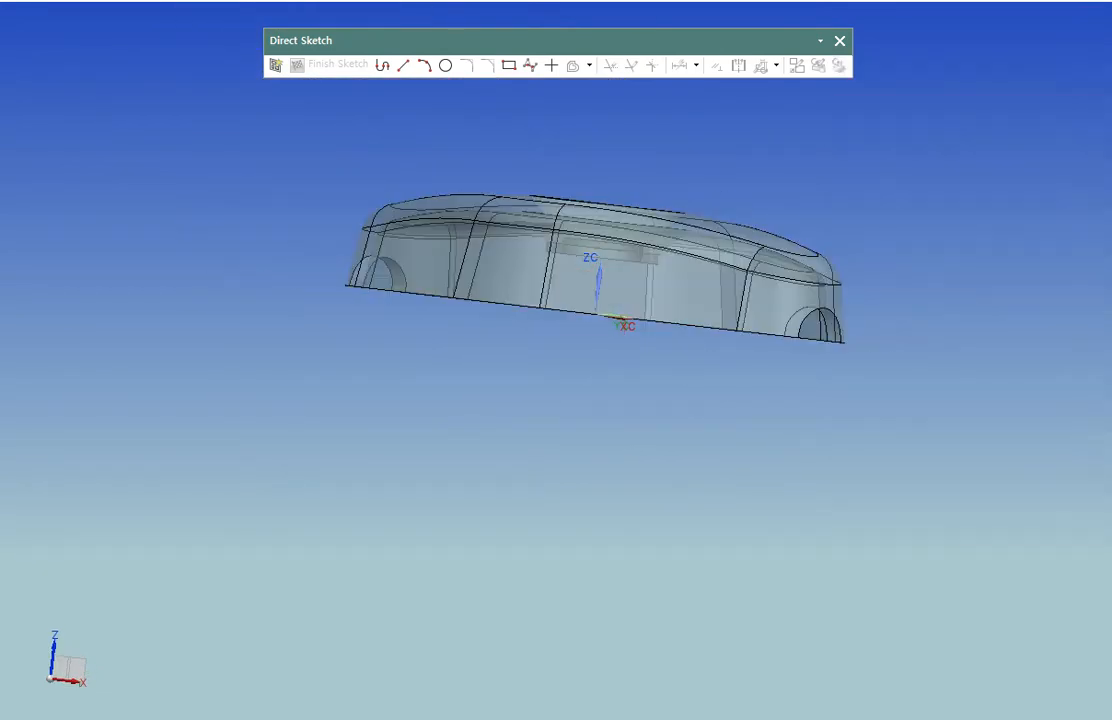
- Colour the solid body yellow and orient it to the top view
middle_click(630, 246)
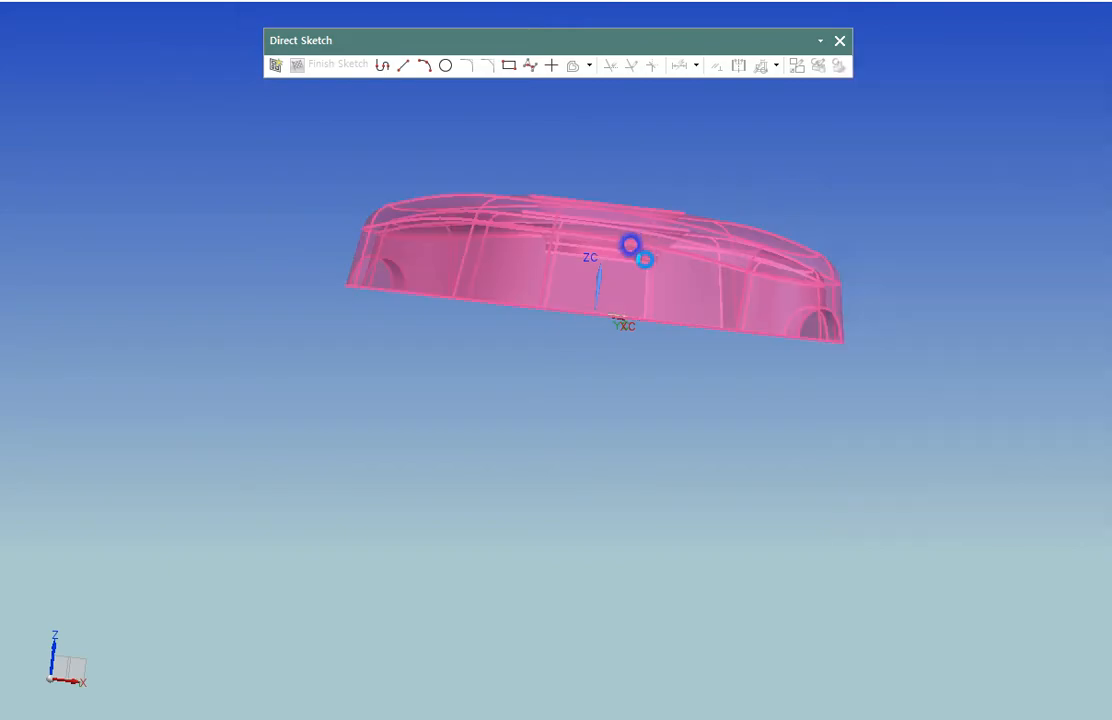
middle_click_drag(630, 246, 623, 350)
key("F8")
middle_click_drag(709, 335, 702, 412, "shift")
- Create a four-view layout showing the part in top, isometric, front and right views
key("ctrl+shift+n")
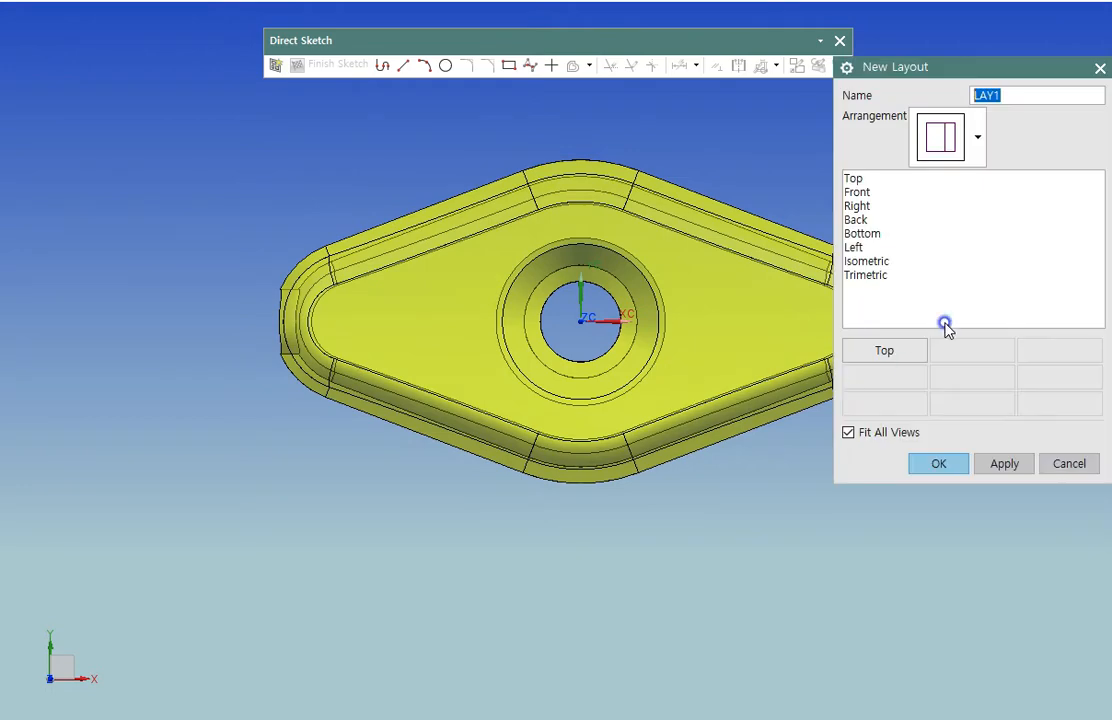
left_click(940, 140)
left_click(946, 323)
middle_click(930, 338)
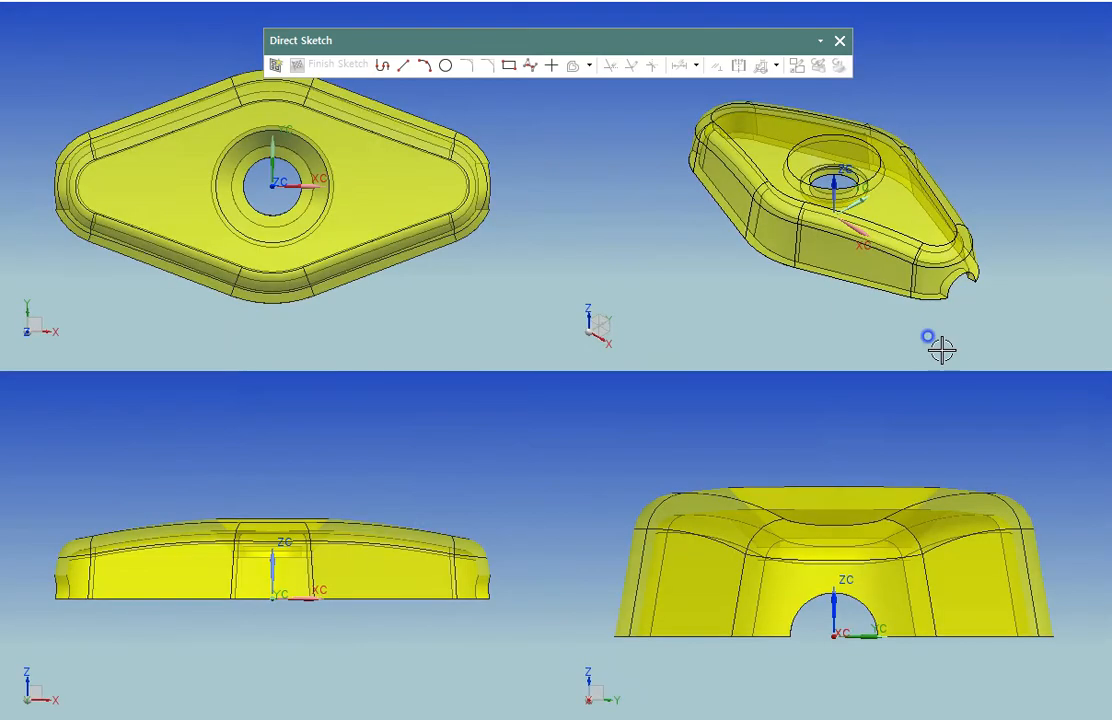
- Set the body's translucency to 0 and move the Direct Sketch toolbar clear of the top view
left_click(425, 188)
key("ctrl+j")
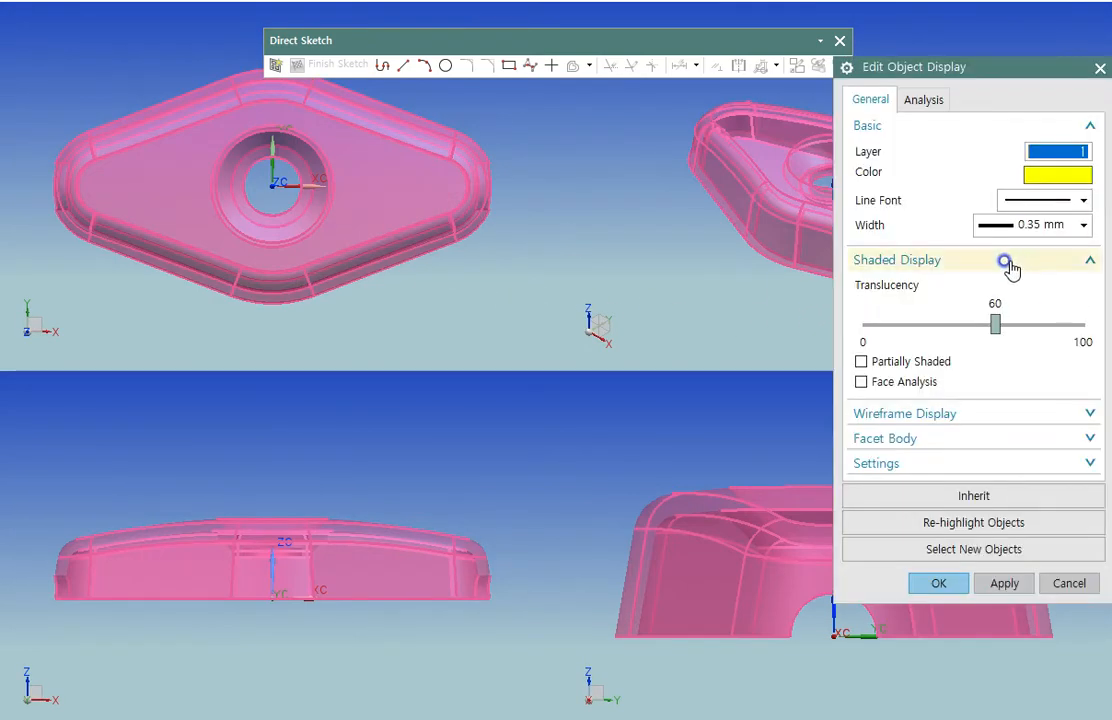
left_click_drag(998, 318, 710, 318)
middle_click(933, 355)
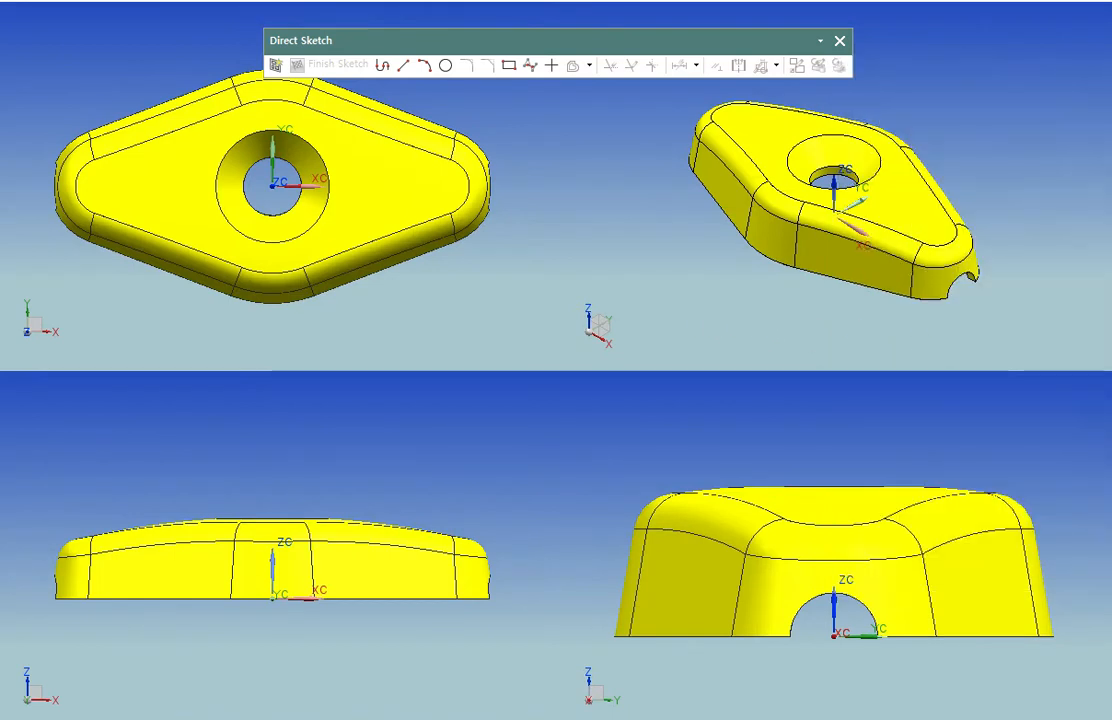
left_click_drag(732, 37, 846, 29)
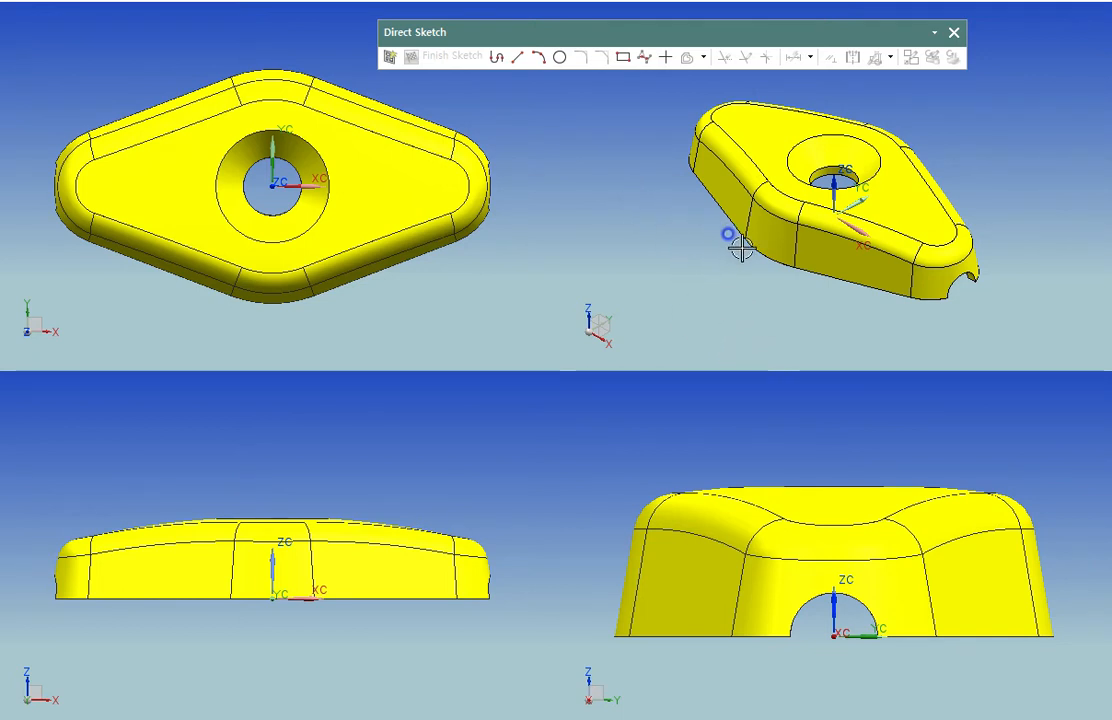
- Replace the four-view layout with a new single-view layout and tilt the part to show its side walls
middle_click_drag(732, 241, 760, 252)
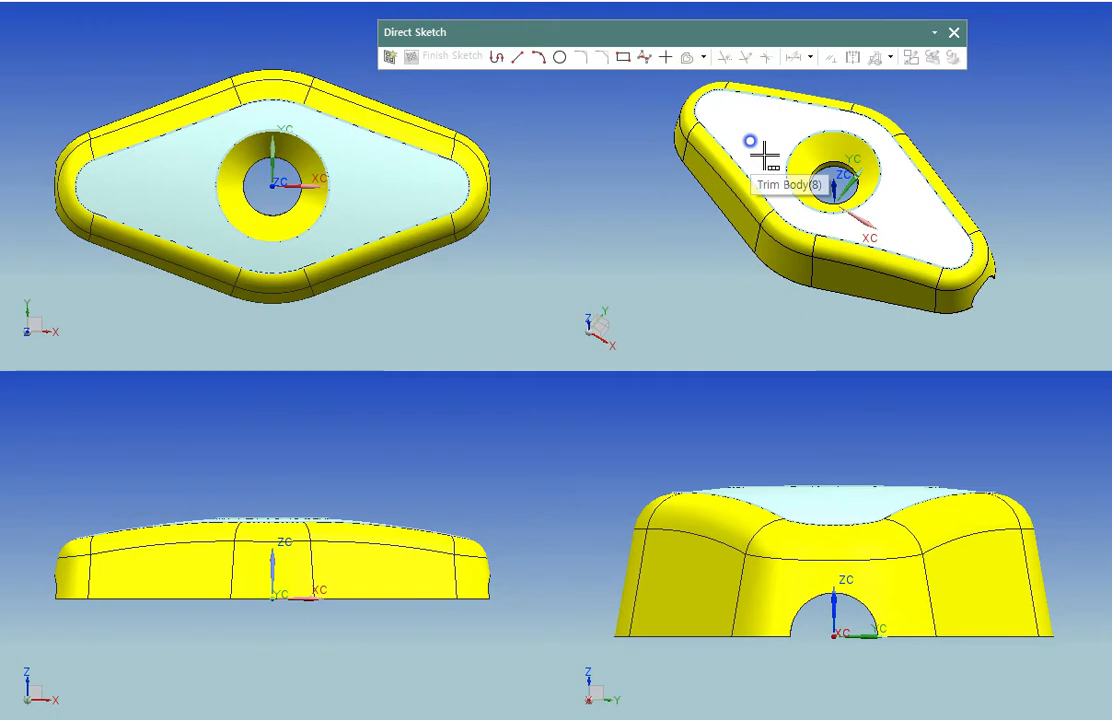
key("ctrl+shift+n")
middle_click(769, 99)
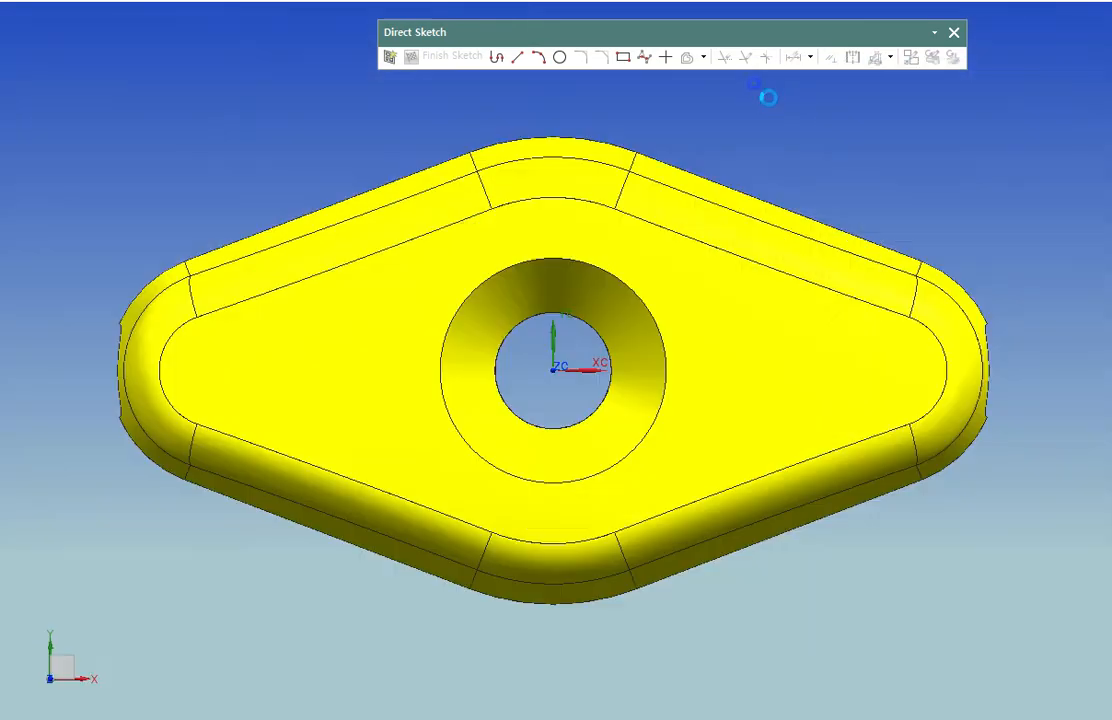
middle_click_drag(818, 214, 805, 393)
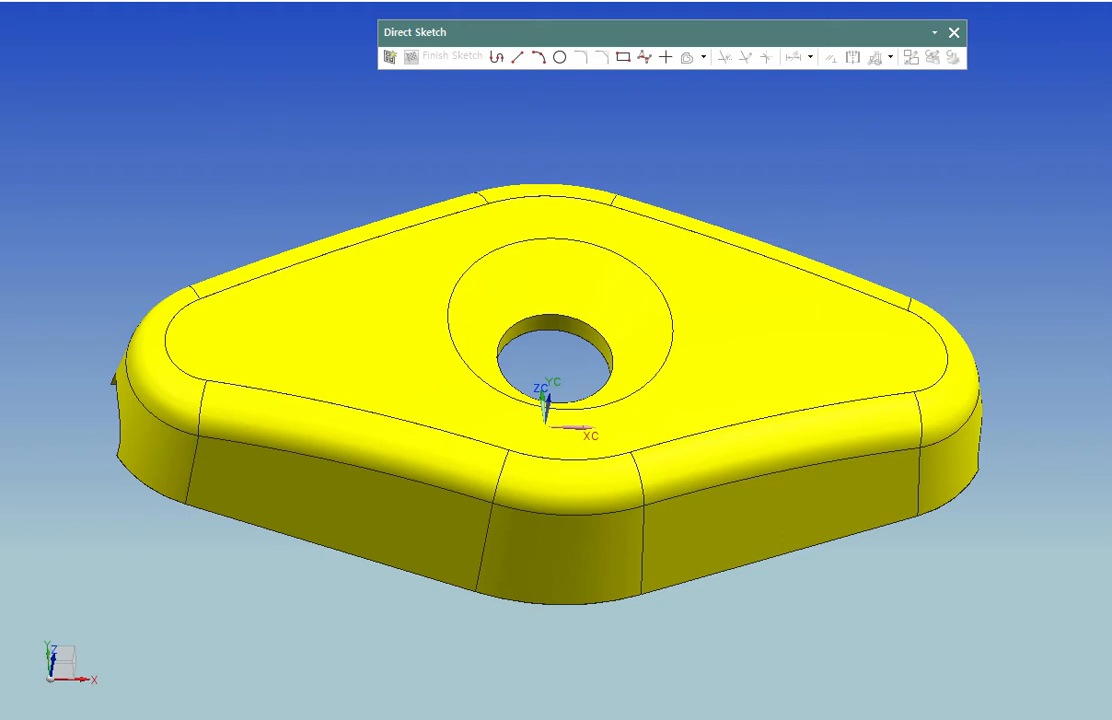
- Start a uniform Scale Body operation and select the diamond-shaped part as the body
left_click(36, 1)
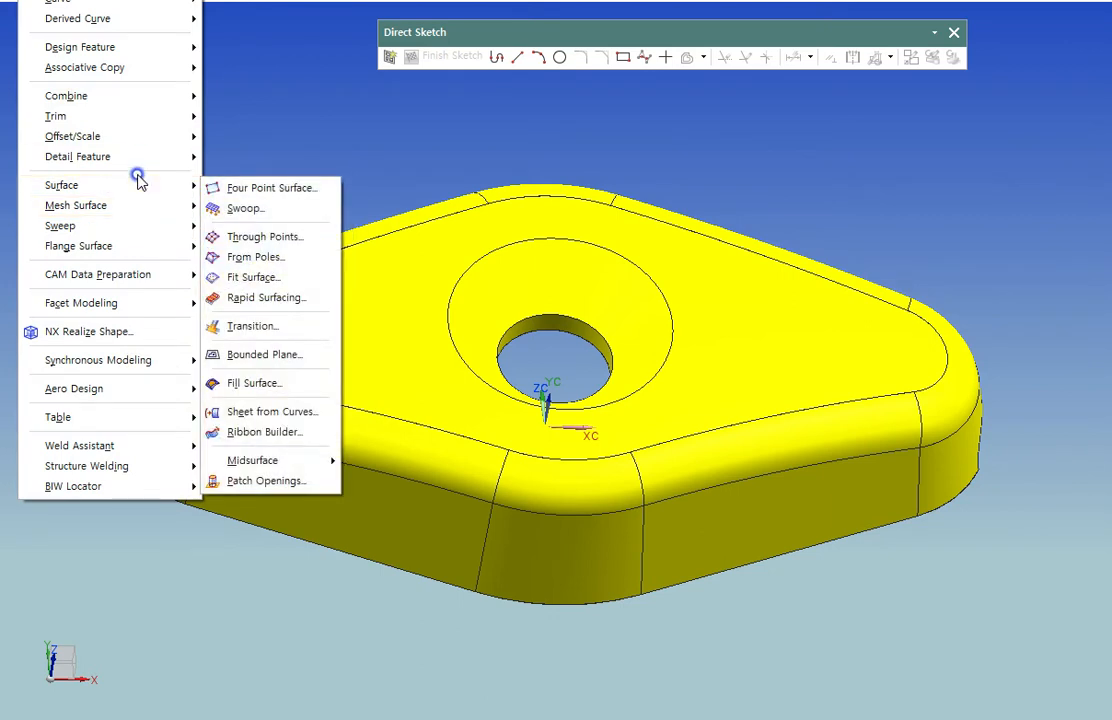
mouse_move(146, 145)
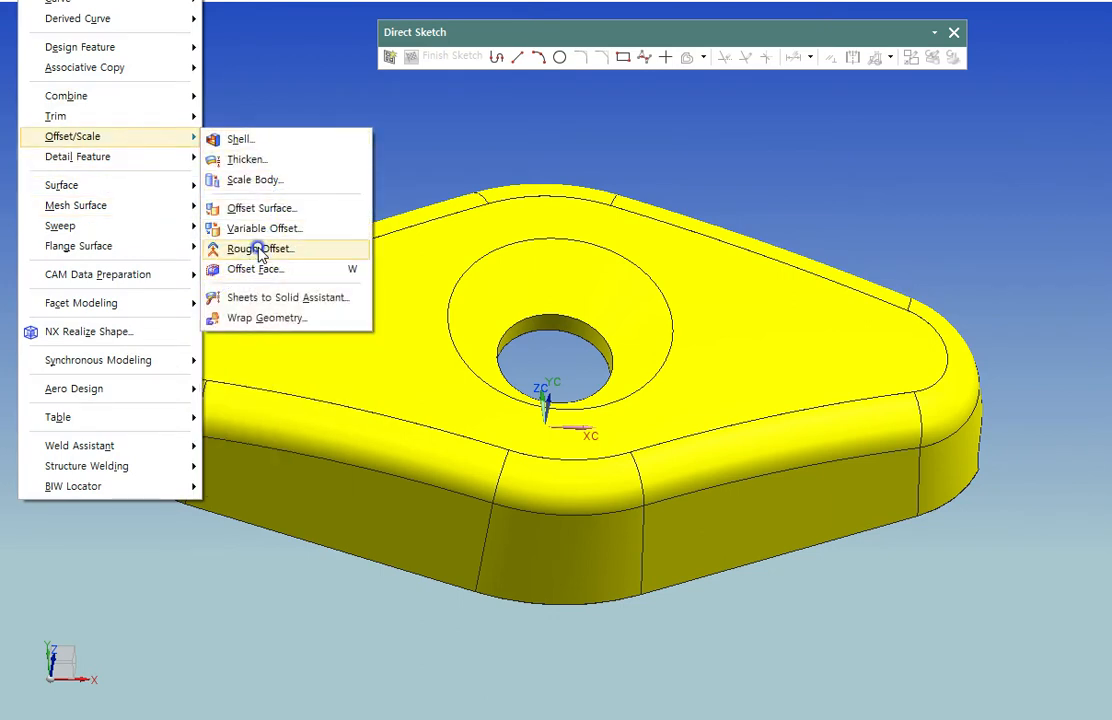
left_click(264, 181)
middle_click_drag(565, 345, 672, 237)
middle_click_drag(764, 275, 722, 347)
left_click(722, 328)
middle_click_drag(741, 471, 903, 398)
- Reference the scale point to Absolute - Work Part coordinates at the origin and apply the uniform scaling to the body
left_click(908, 256)
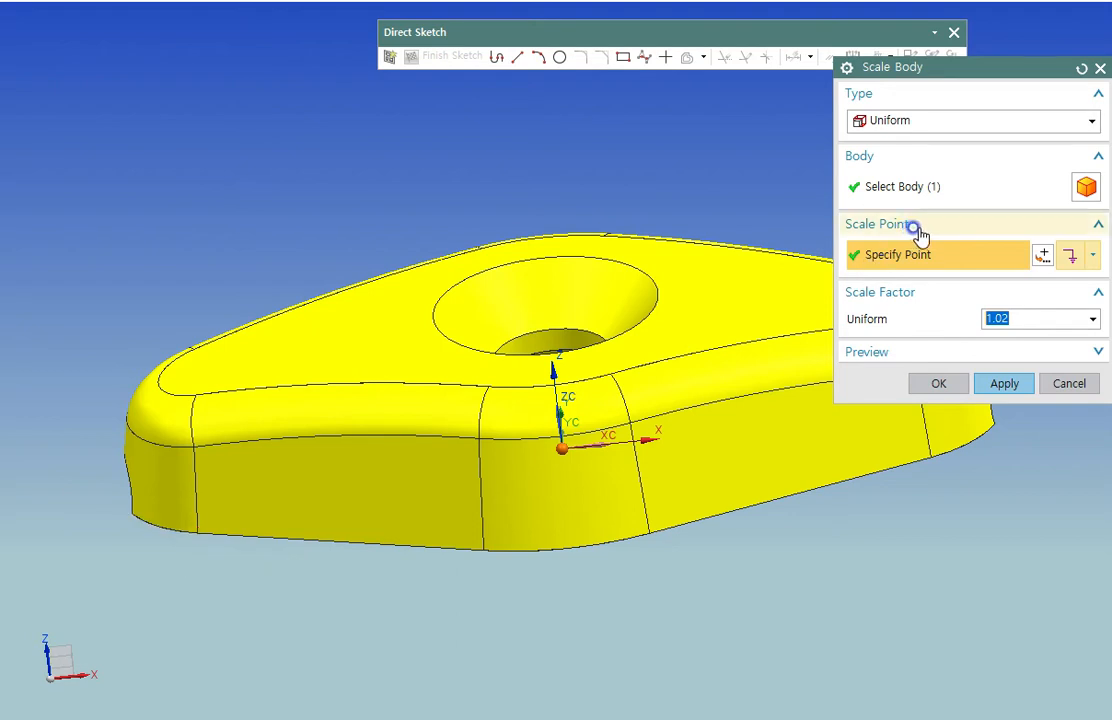
left_click(1044, 256)
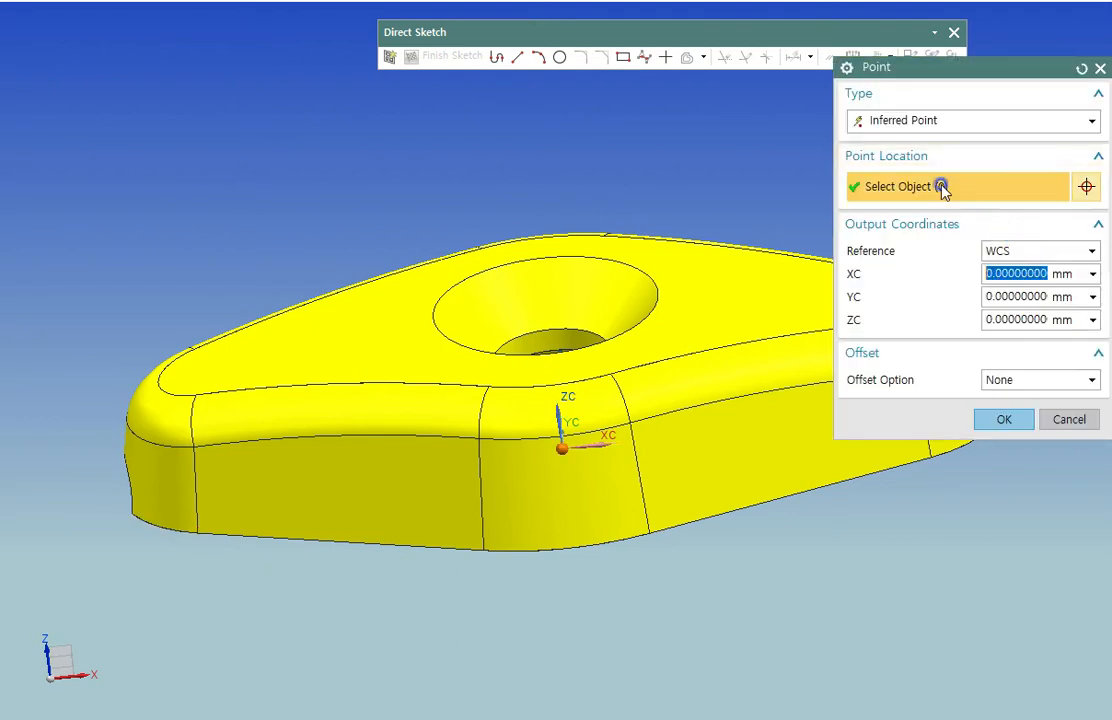
left_click(1003, 251)
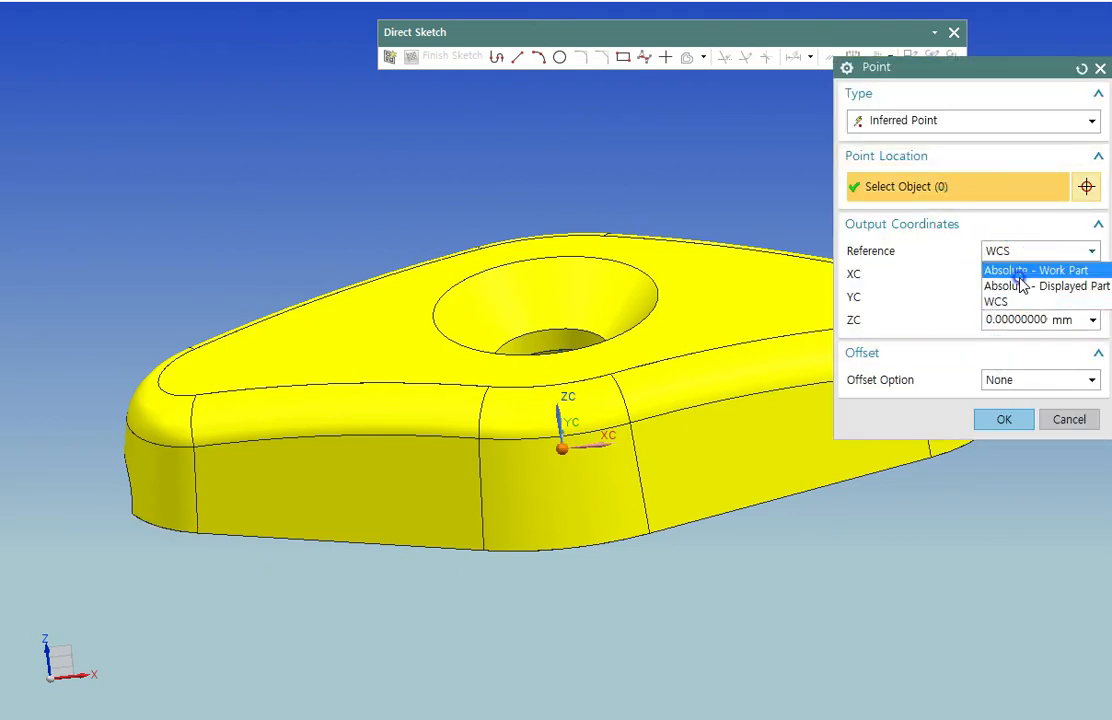
left_click(1011, 271)
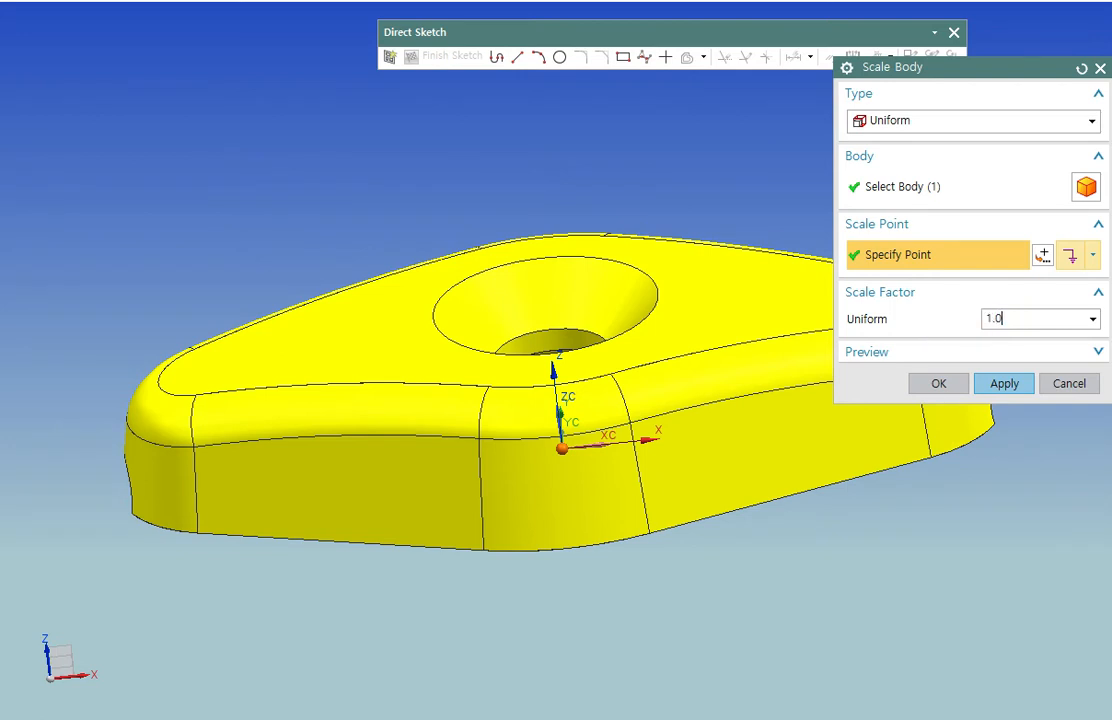
left_click(944, 387)
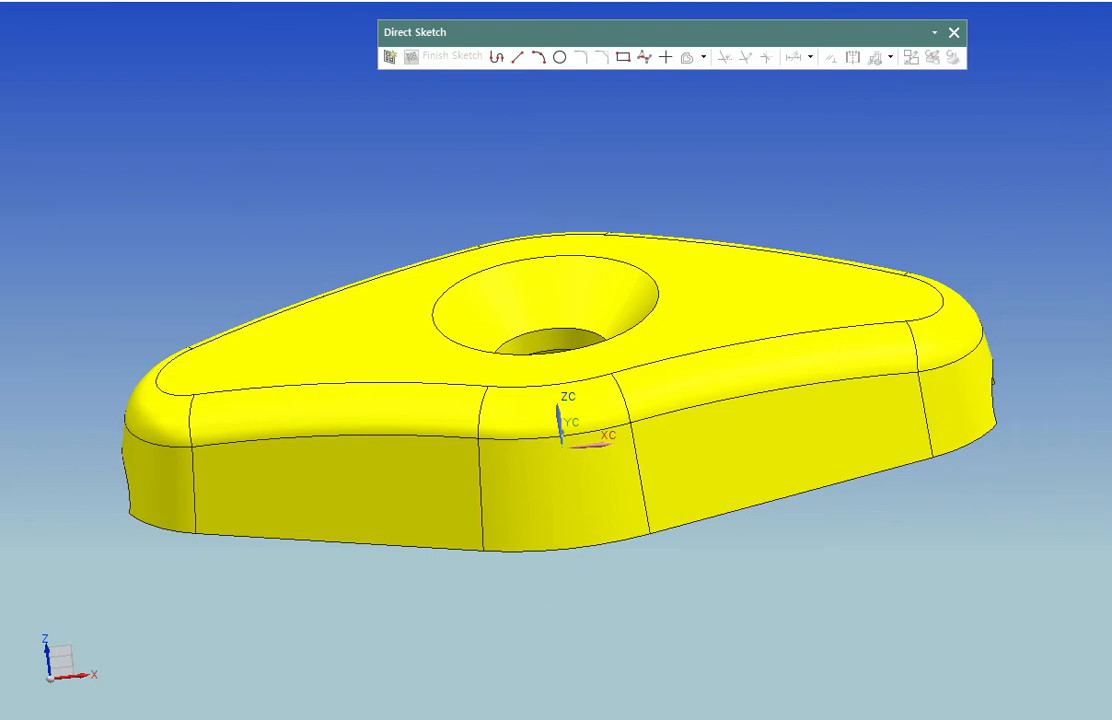
- Undo and redo the scaling to compare the part's size, and examine the part's side profile and end notches
key("ctrl+z")
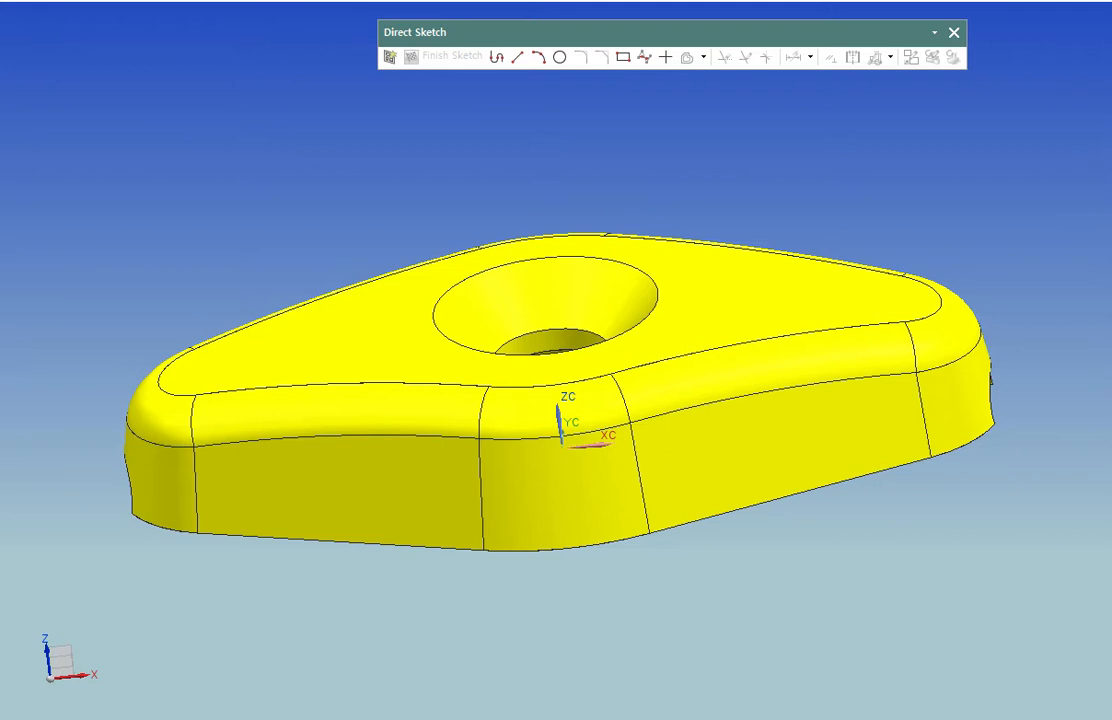
key("ctrl+y")
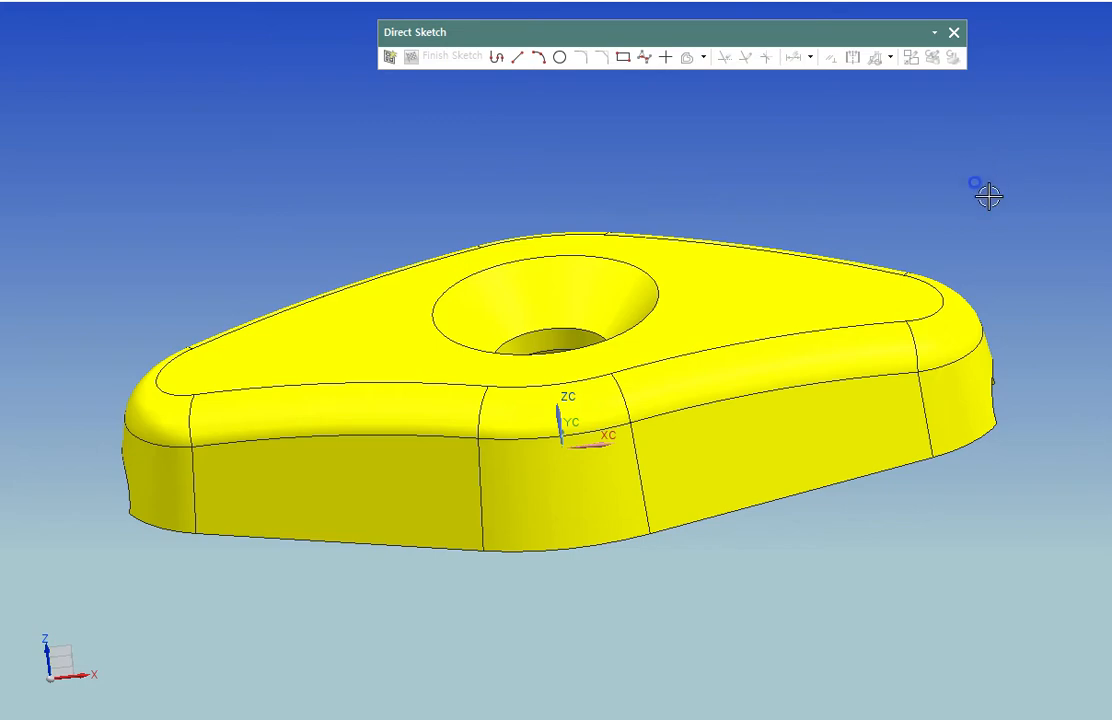
mouse_move(988, 196)
middle_mouse_down()
mouse_move(998, 164)
mouse_move(970, 174)
mouse_move(970, 201)
middle_mouse_up()
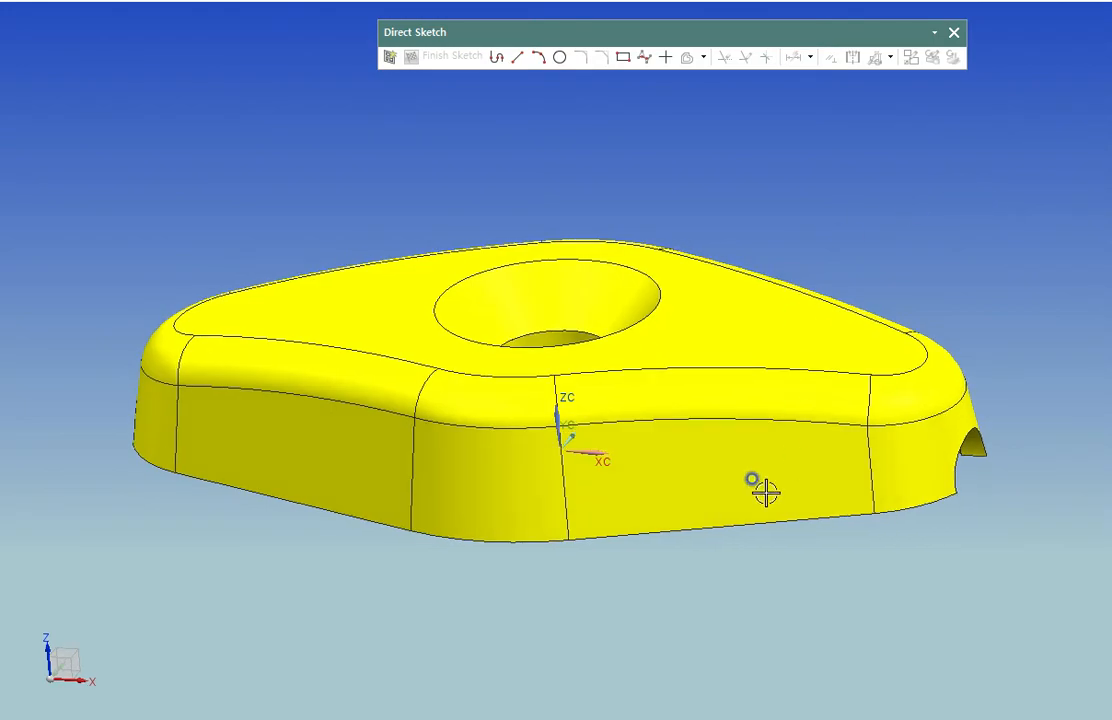
middle_click_drag(765, 492, 702, 523)
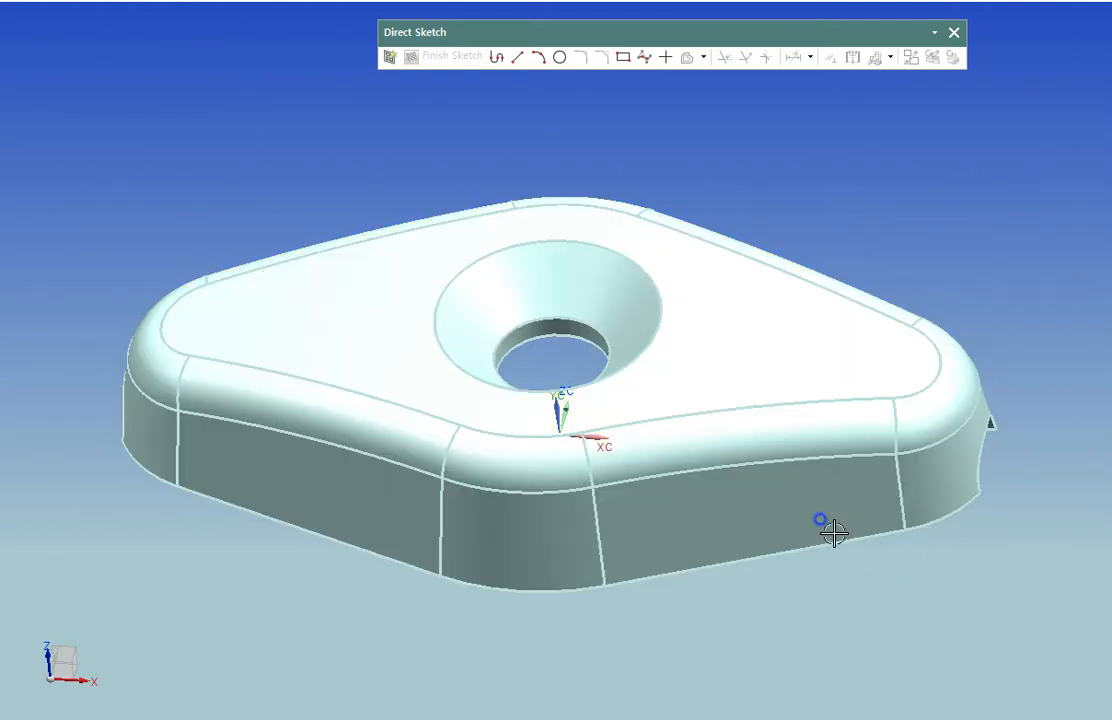
middle_click_drag(735, 278, 739, 177)
left_click(787, 161)
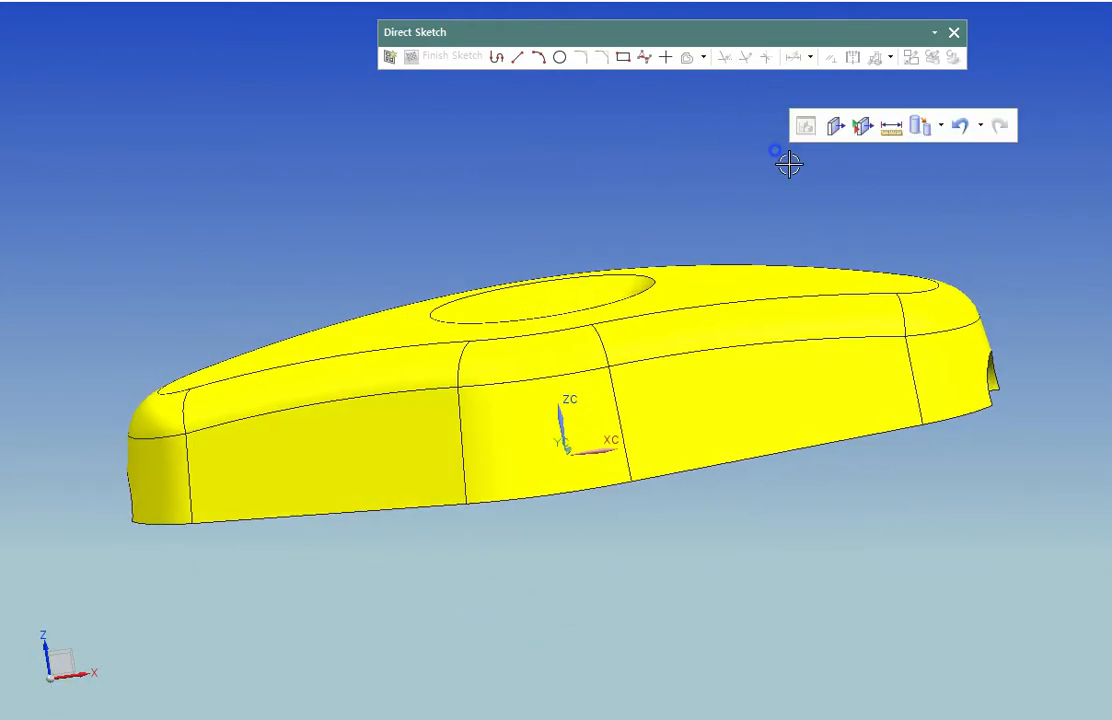
key("F8")
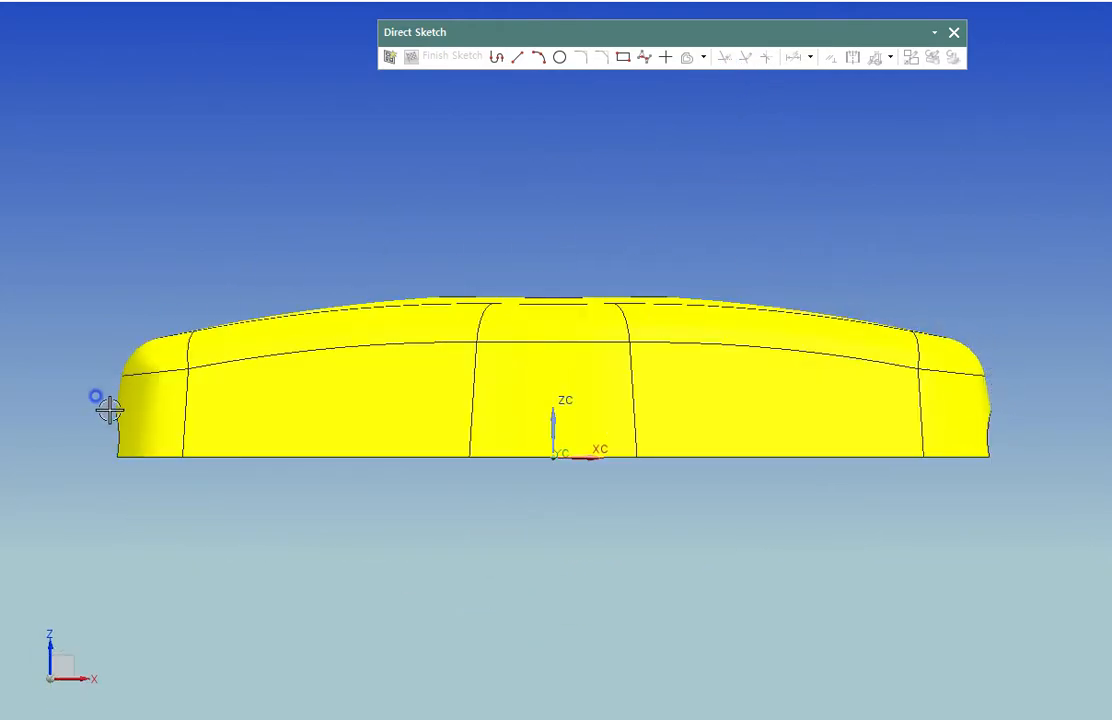
middle_click_drag(103, 432, 194, 452)
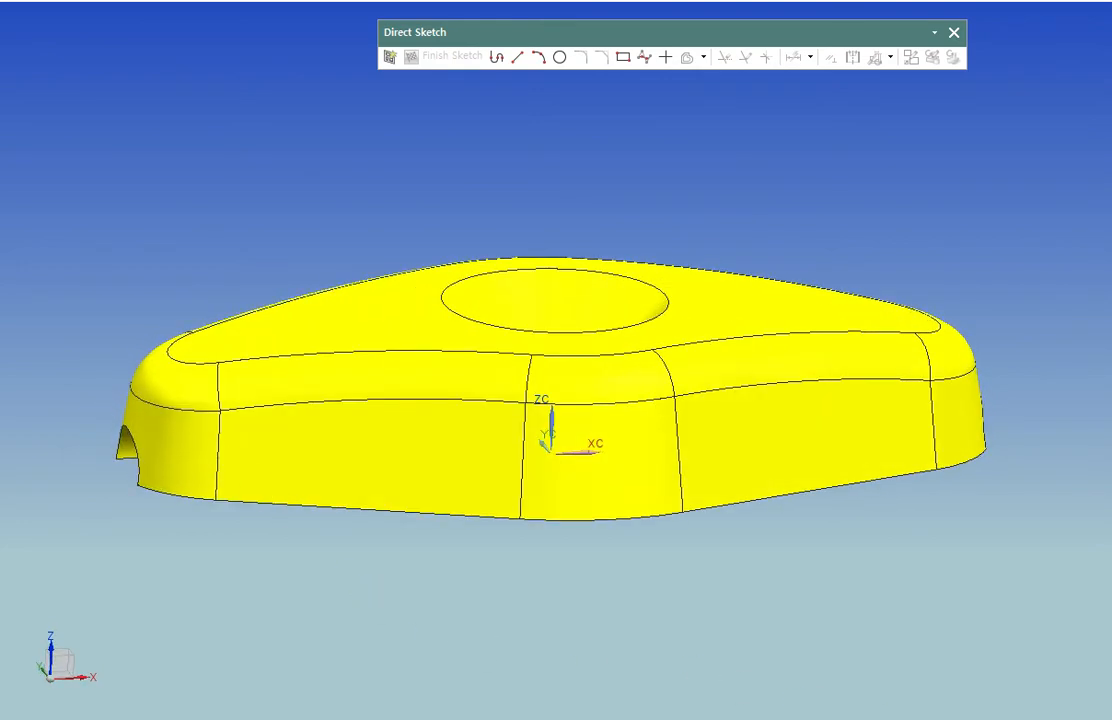
- Start Edit Object Display for faces and select the top face plus the near side's end, corner, wall and blend faces
key("ctrl+j")
left_click(196, 456)
left_click(198, 388)
left_click(324, 343)
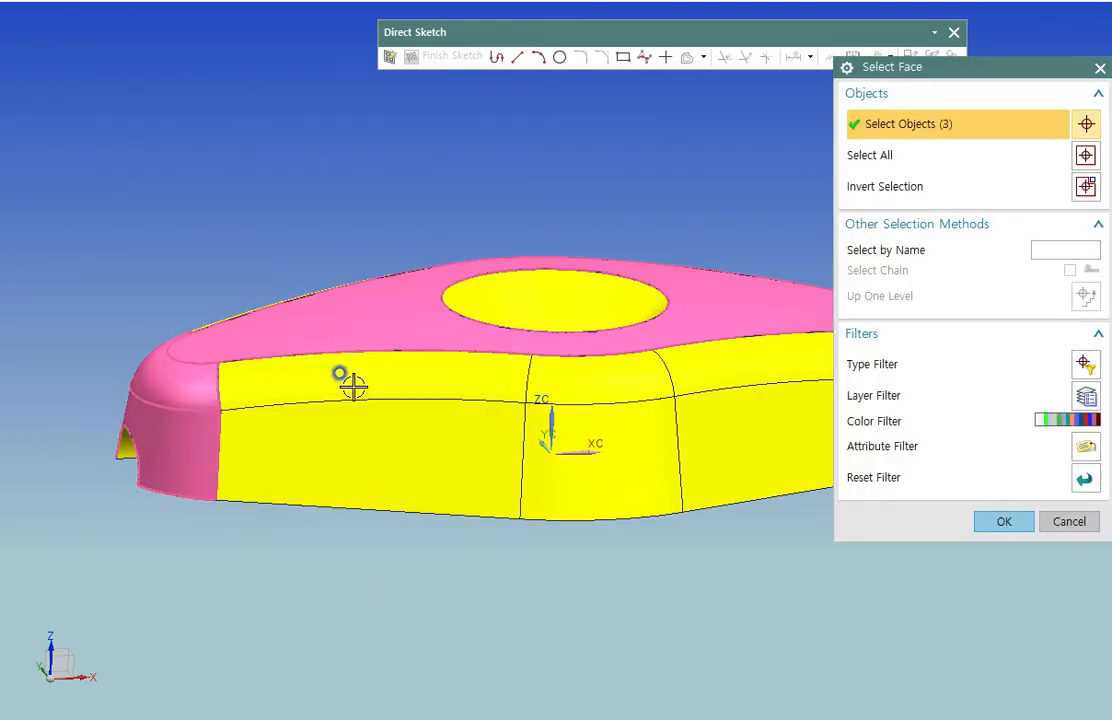
left_click(353, 386)
left_click(588, 428)
left_click(708, 370)
left_click(472, 489)
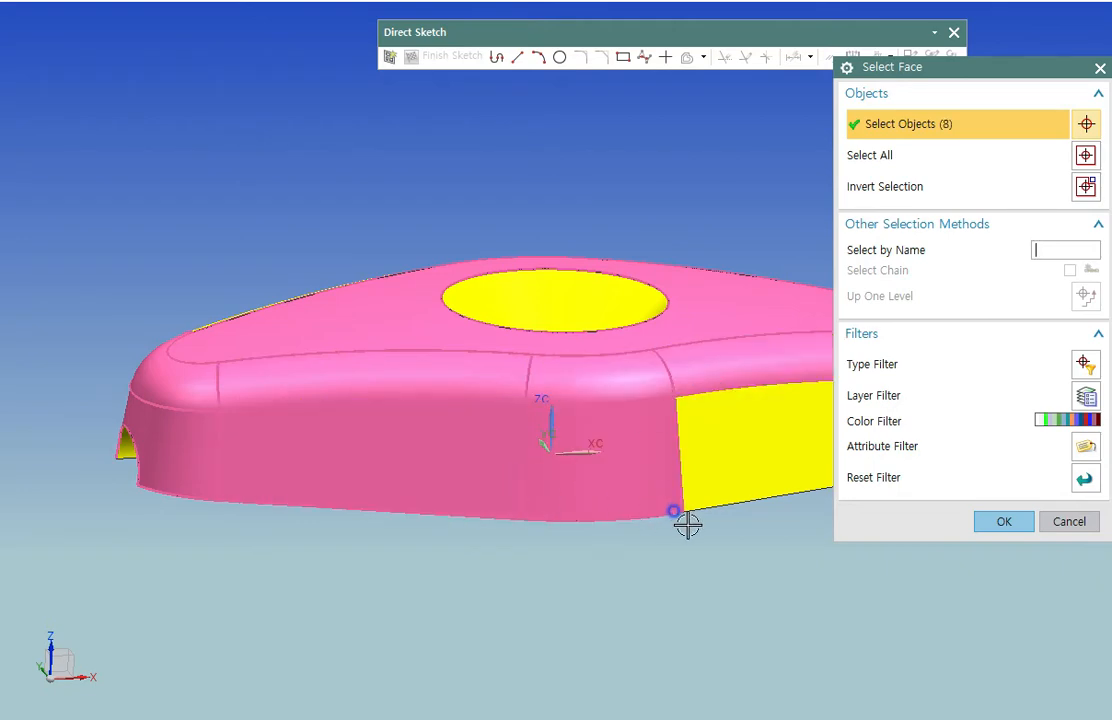
- Add the remaining outer side walls, corner faces and top-edge blends around the part to the face selection
middle_click_drag(685, 519, 385, 486)
left_click(385, 486)
left_click(634, 435)
left_click(622, 398)
middle_click_drag(593, 395, 602, 545)
left_click(590, 436)
left_click(571, 333)
left_click(459, 237)
left_click(446, 254)
left_click(355, 151)
left_click(318, 216)
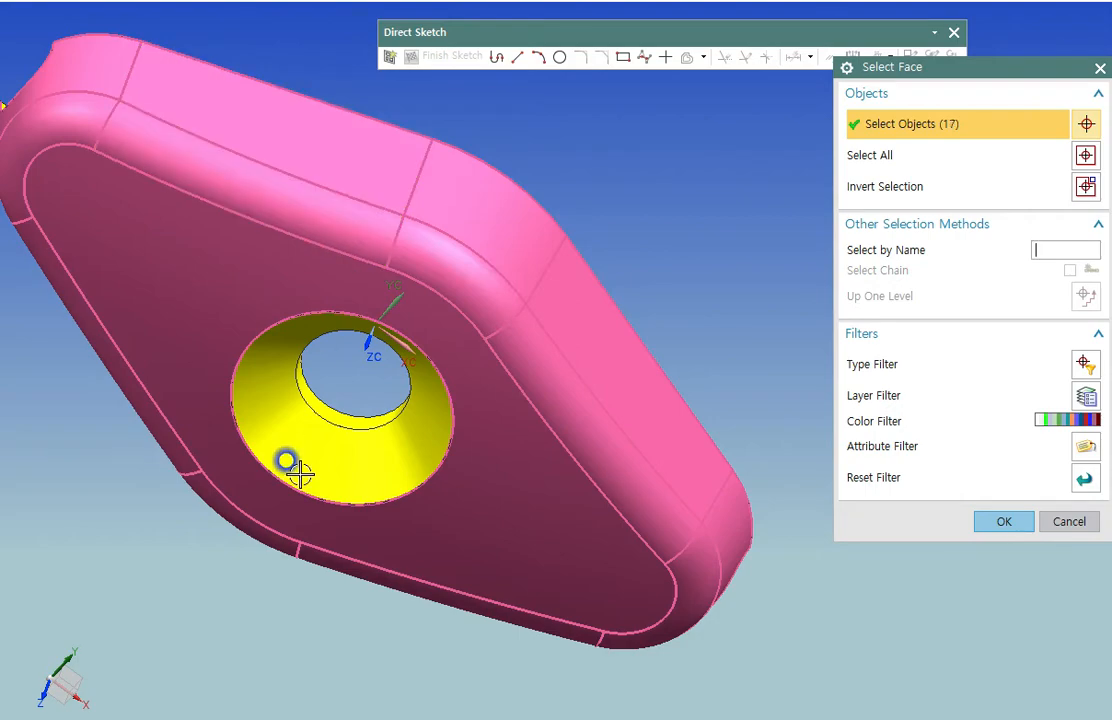
- Add the centre hole's conical and cylindrical faces to the selection and recolour all selected outer faces green
middle_click_drag(298, 472, 446, 418)
left_click(313, 449)
left_click(404, 355)
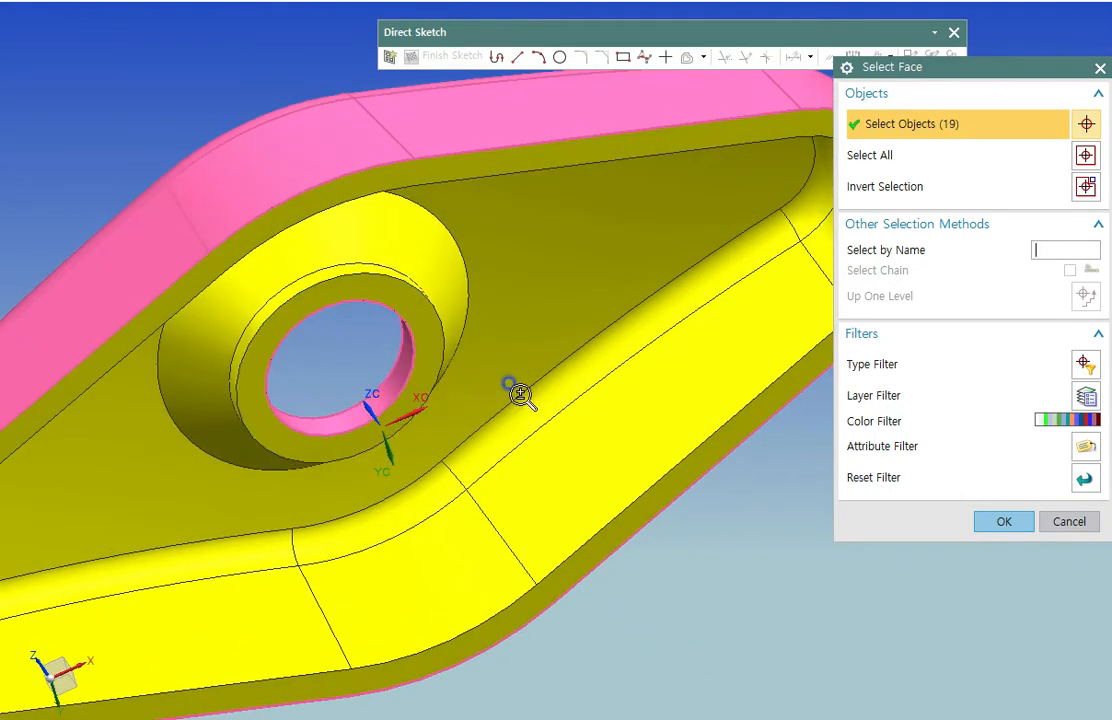
middle_click_drag(514, 390, 691, 588)
middle_click(642, 488)
middle_click_drag(691, 588, 778, 564, "shift")
- Start Edit Object Display for faces and select the inner floor plus the first inner side walls, end corner and blend faces
middle_click_drag(778, 564, 658, 266)
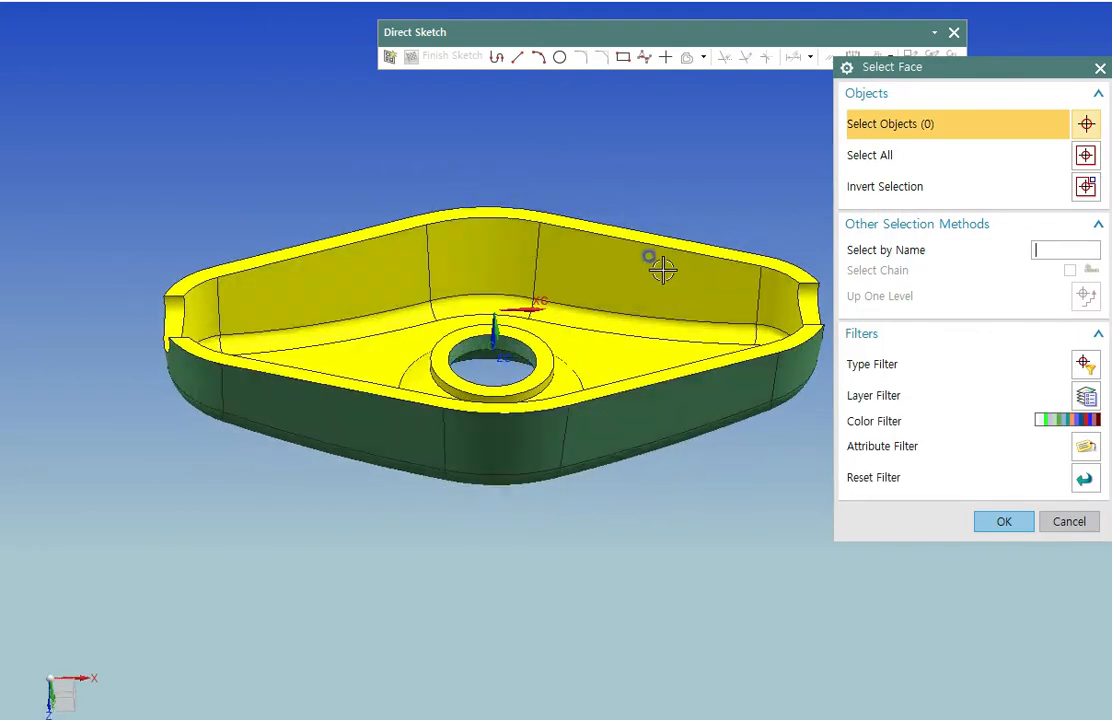
left_click(715, 310)
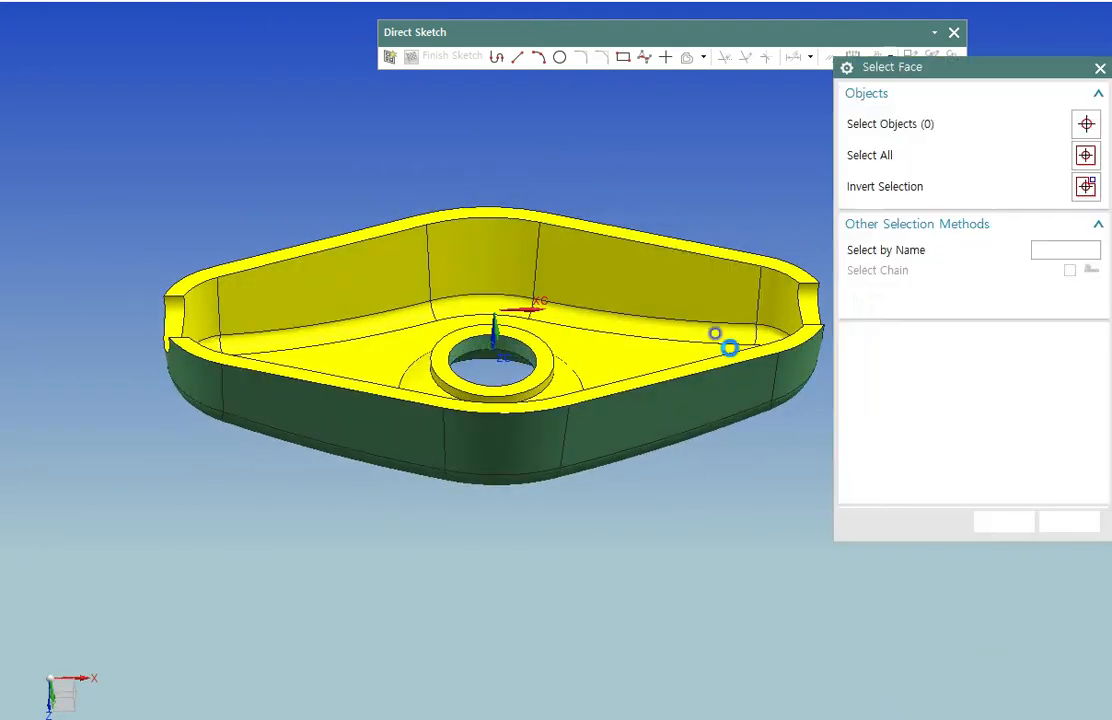
left_click(486, 258)
left_click(310, 297)
middle_click_drag(262, 285, 233, 322)
left_click(216, 324)
left_click(252, 319)
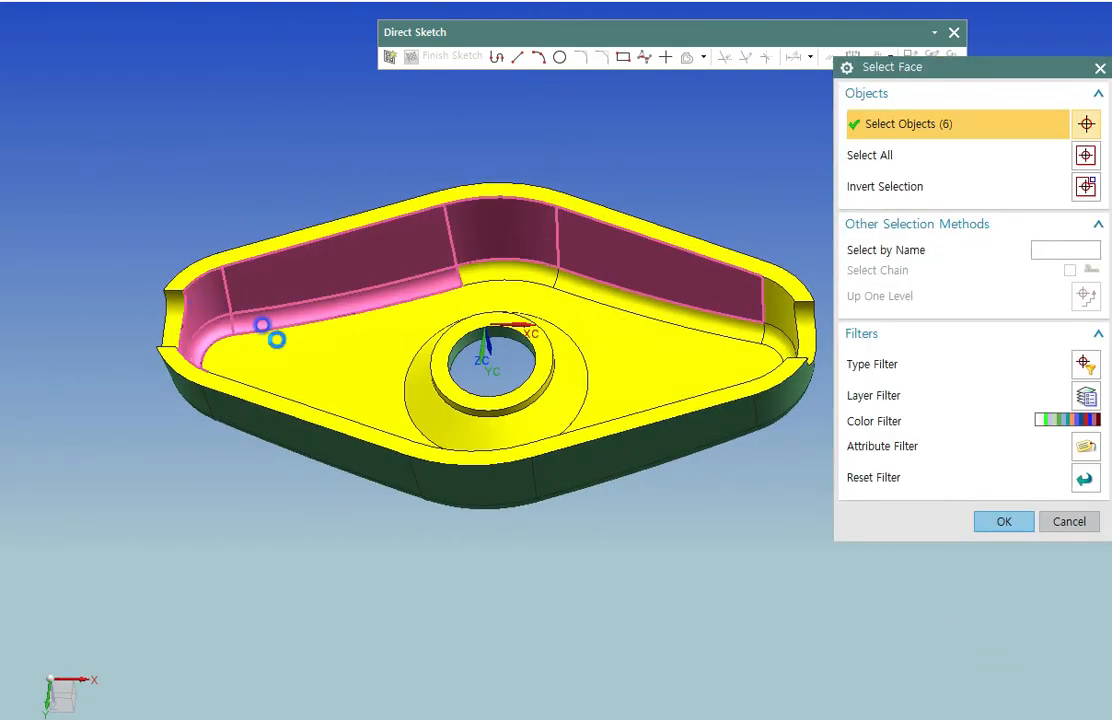
left_click(277, 343)
middle_click_drag(284, 358, 306, 446)
left_click(308, 435)
left_click(324, 418)
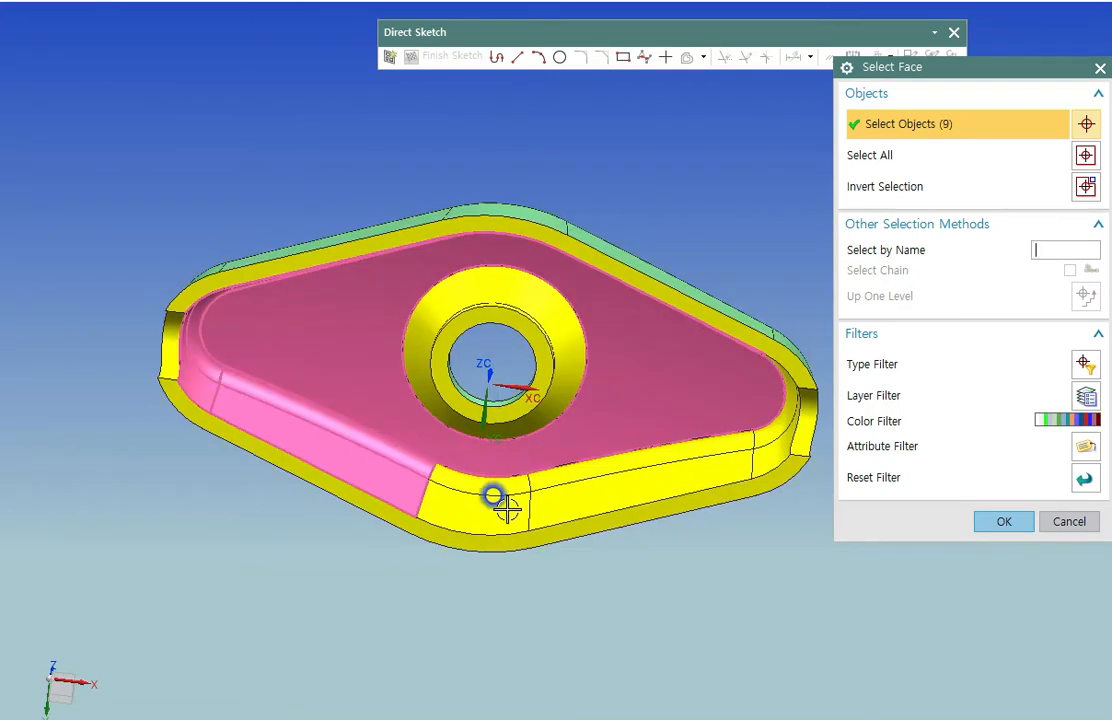
- Add the opposite inner corner and the adjoining inner wall with their blend faces to the selection
left_click(498, 488)
left_click(499, 514)
left_click(576, 498)
left_click(596, 468)
left_click(762, 436)
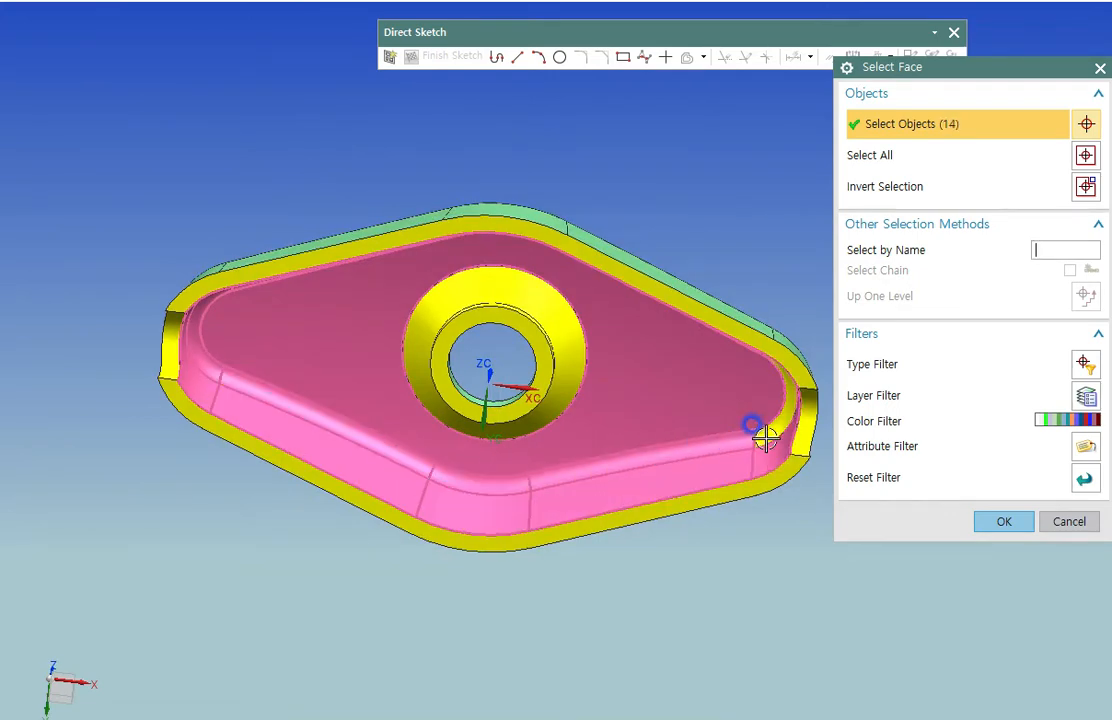
- Add the remaining inner blend faces and both end notch faces to the selection and recolour the selected faces red
left_click(645, 402)
middle_click_drag(645, 402, 665, 293)
left_click(538, 268)
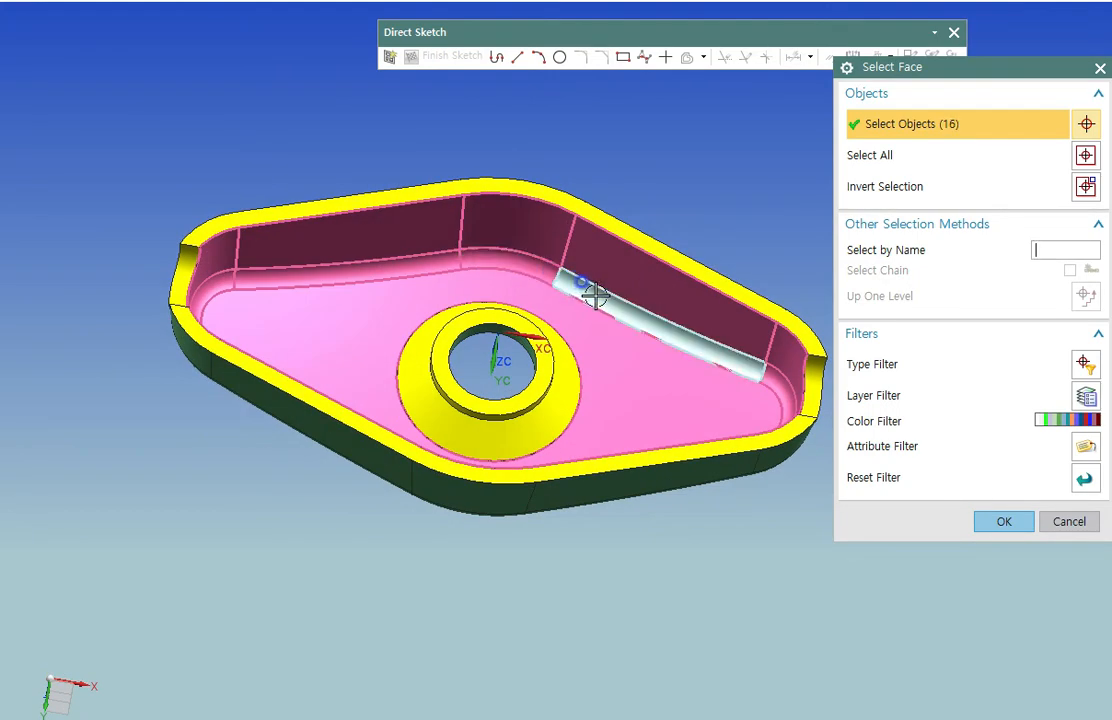
left_click(591, 290)
left_click(812, 380)
left_click(190, 270)
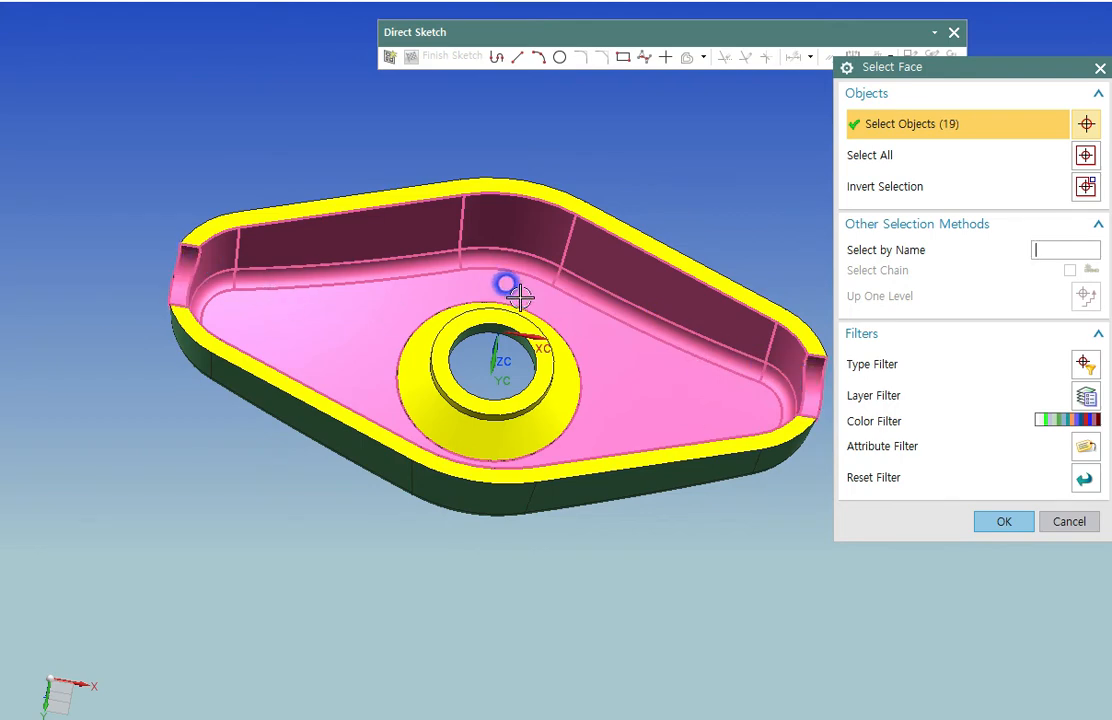
middle_click_drag(509, 293, 509, 447)
middle_click(509, 447)
mouse_move(658, 529)
middle_mouse_down()
mouse_move(657, 468)
mouse_move(643, 464)
mouse_move(648, 494)
mouse_move(667, 462)
mouse_move(663, 506)
mouse_move(702, 338)
mouse_move(690, 318)
mouse_move(600, 408)
mouse_move(610, 400)
middle_mouse_up()
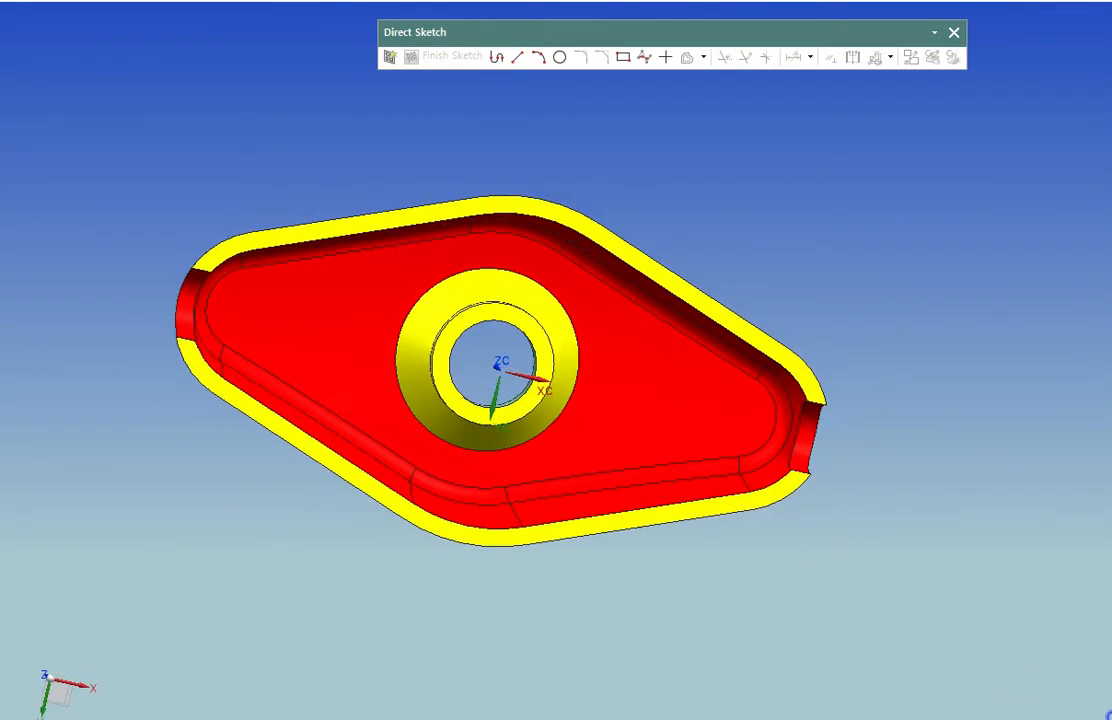
- Recolour the ring face and conical side faces of the boss around the hole inside the part red
key("ctrl+j")
scroll(479, 333, "up", 3)
left_click(577, 342)
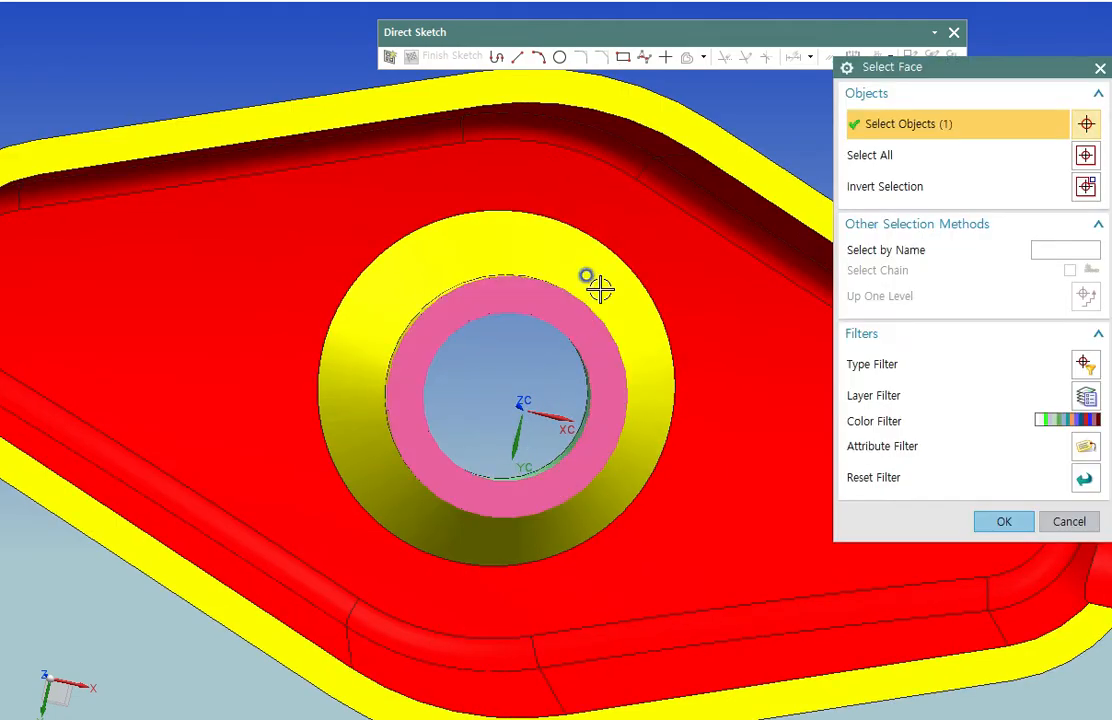
left_click(600, 290)
middle_click_drag(601, 292, 521, 290)
middle_click(600, 327)
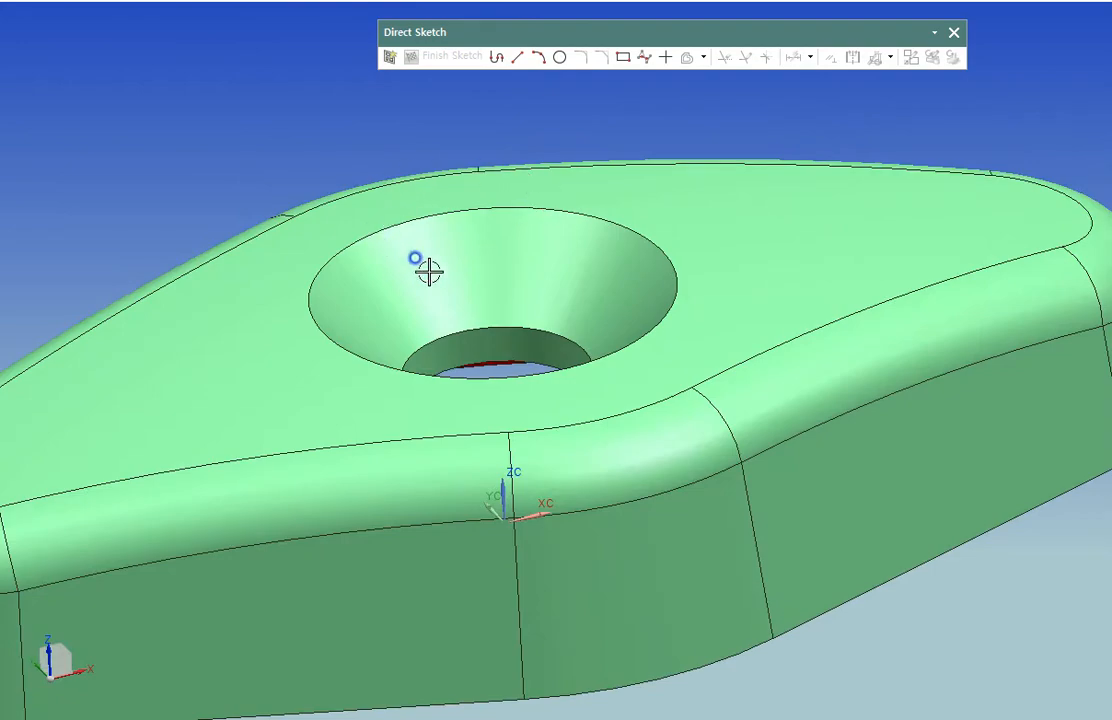
- Examine the recoloured inner and outer faces of the part from below, above and the sides
mouse_move(428, 271)
middle_mouse_down()
mouse_move(521, 402)
mouse_move(536, 323)
mouse_move(491, 268)
mouse_move(450, 362)
middle_mouse_up()
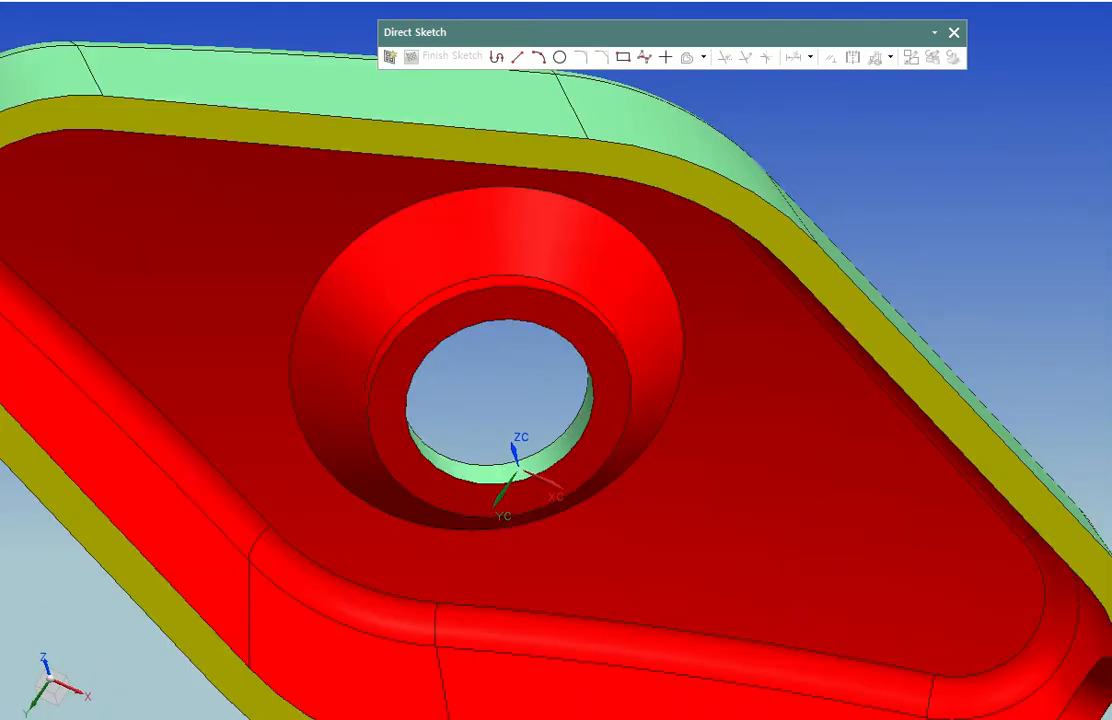
left_click(547, 316)
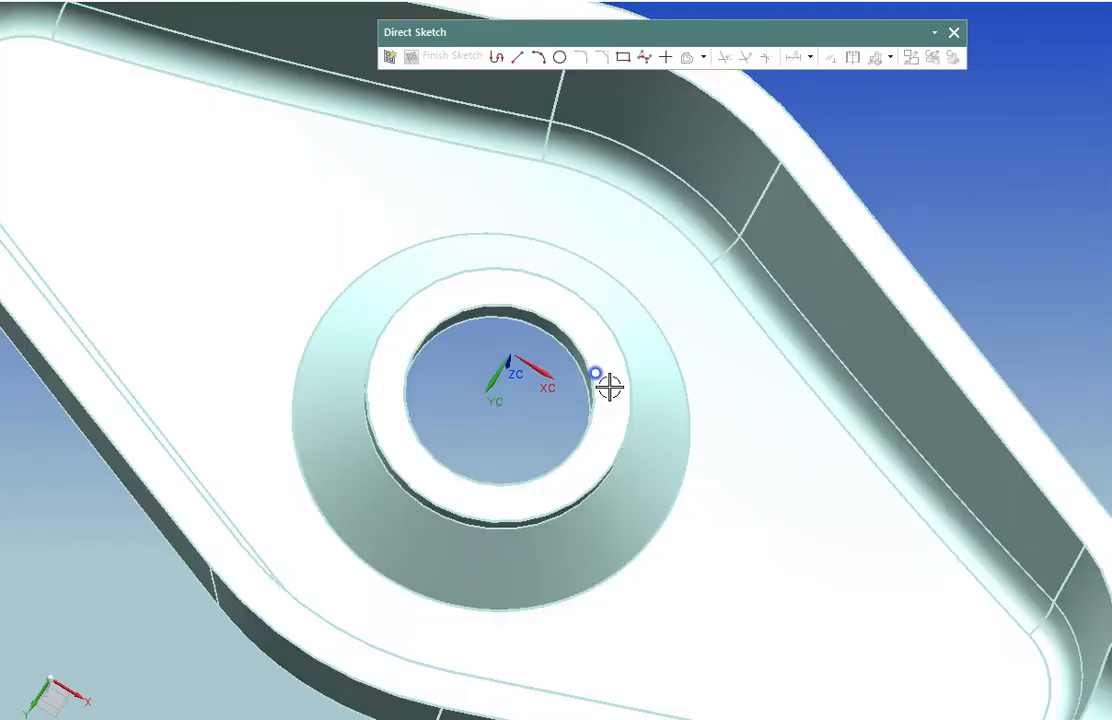
middle_click_drag(502, 378, 492, 561)
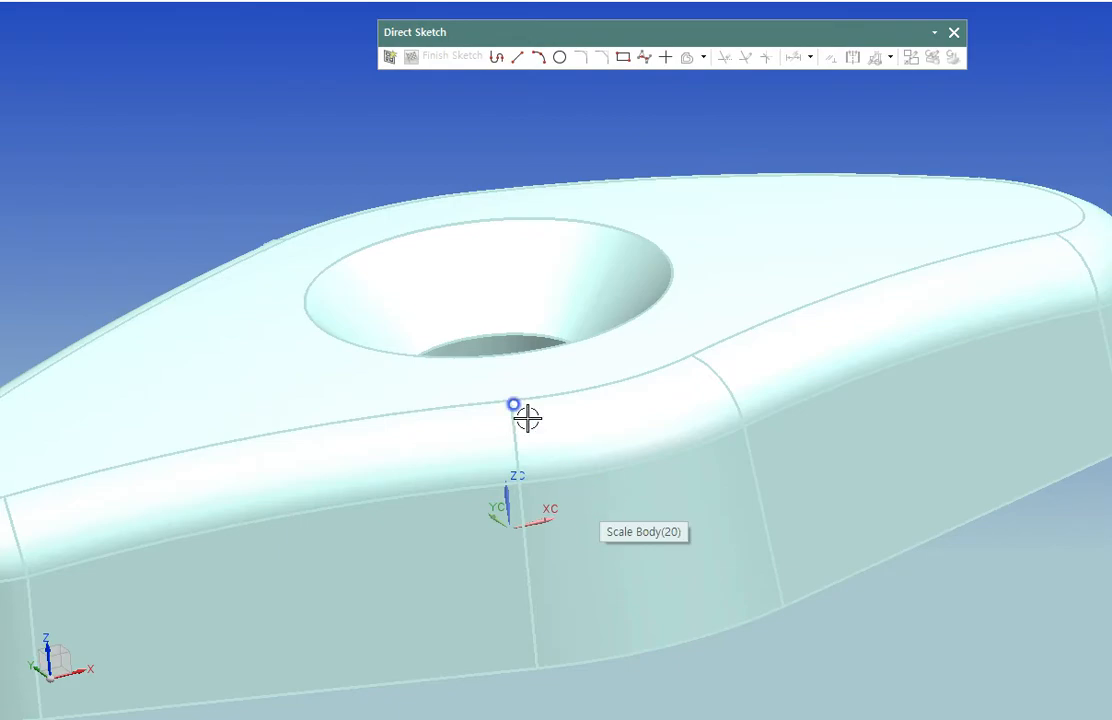
middle_click_drag(460, 440, 501, 300)
scroll(514, 424, "down", 2)
middle_click_drag(565, 362, 685, 452)
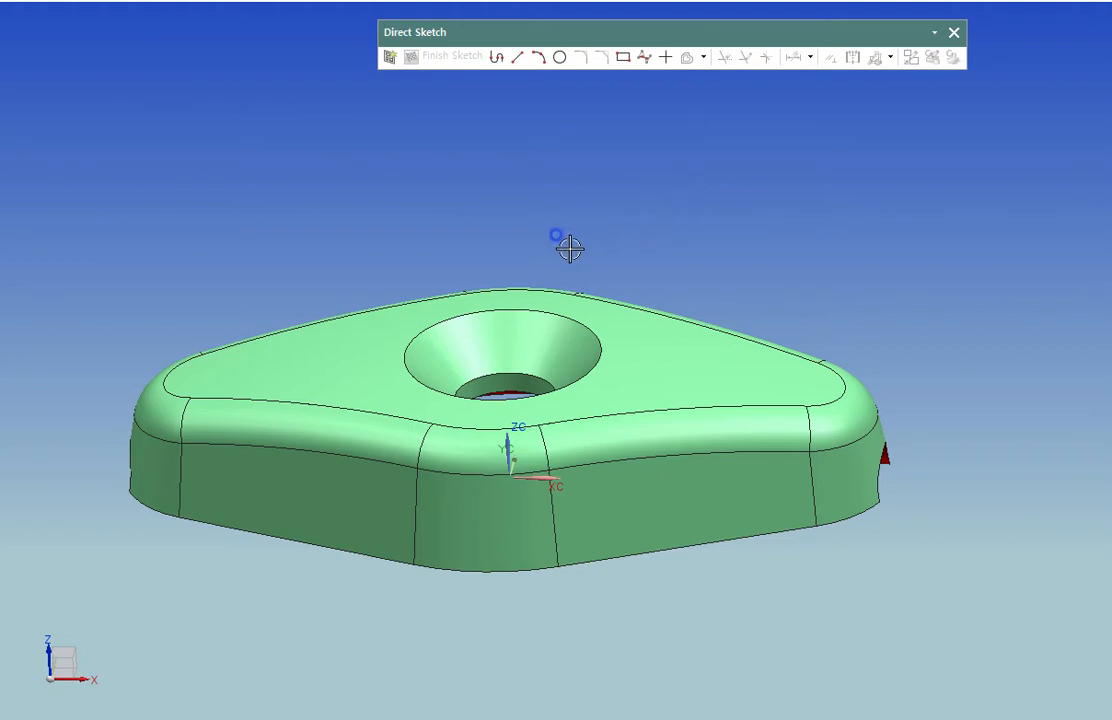
middle_click_drag(569, 248, 690, 216)
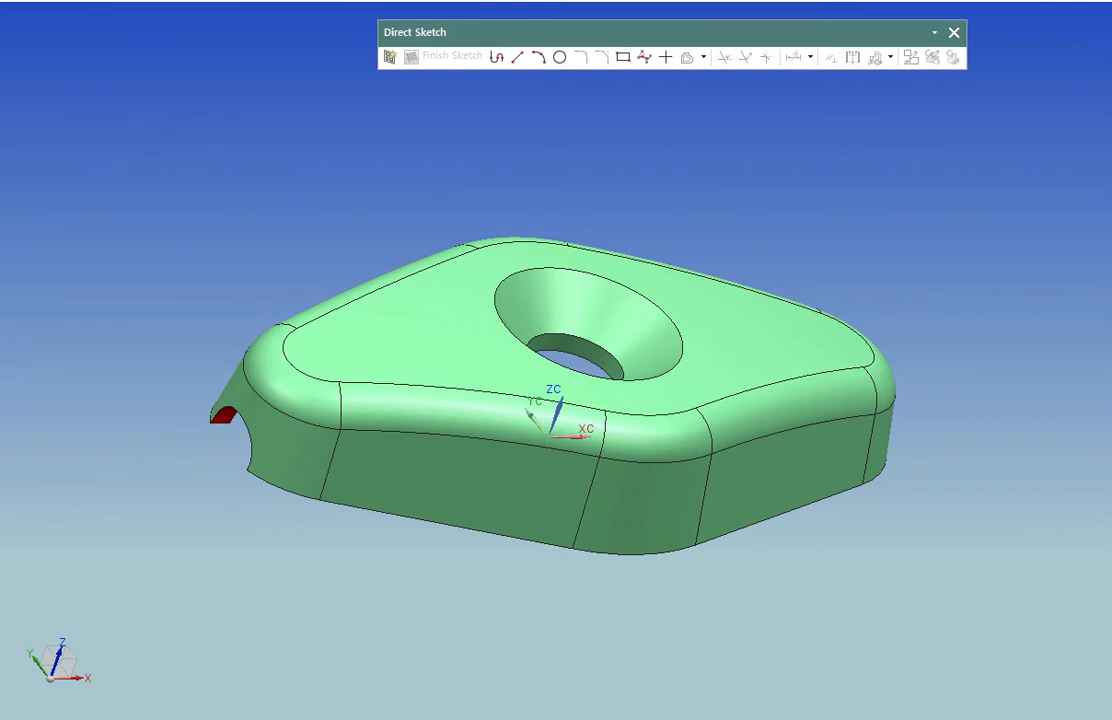
- Start saving the part and set its destination folder to D:\3.조선이공대
key("ctrl+s")
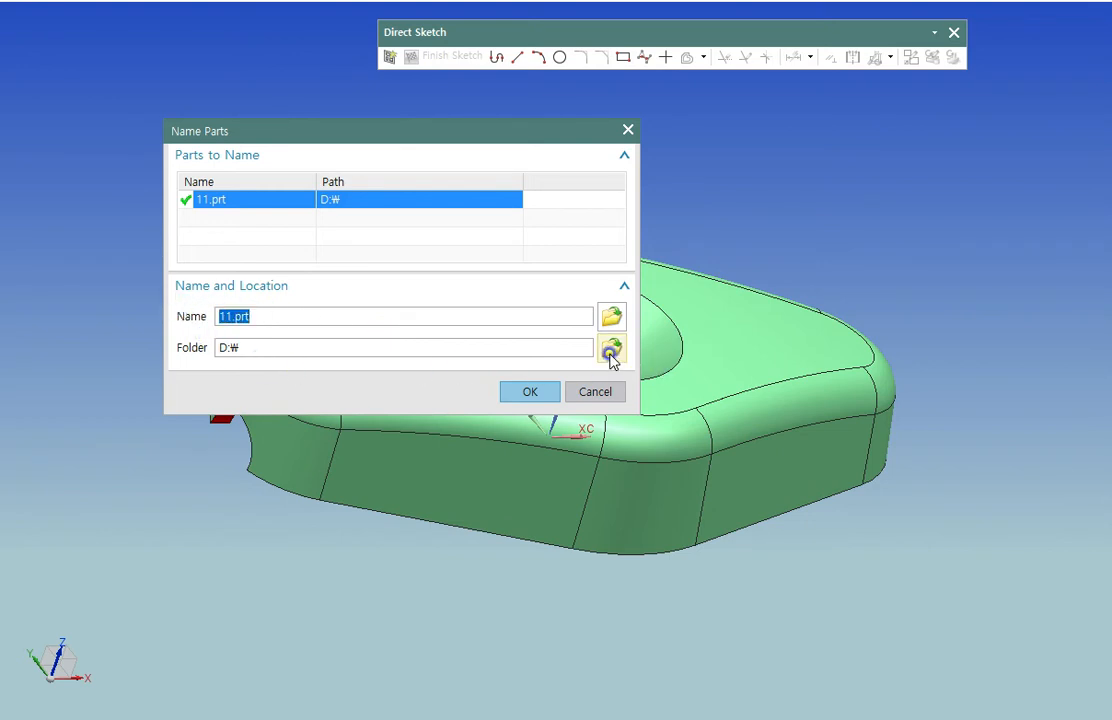
left_click_drag(580, 352, 163, 358)
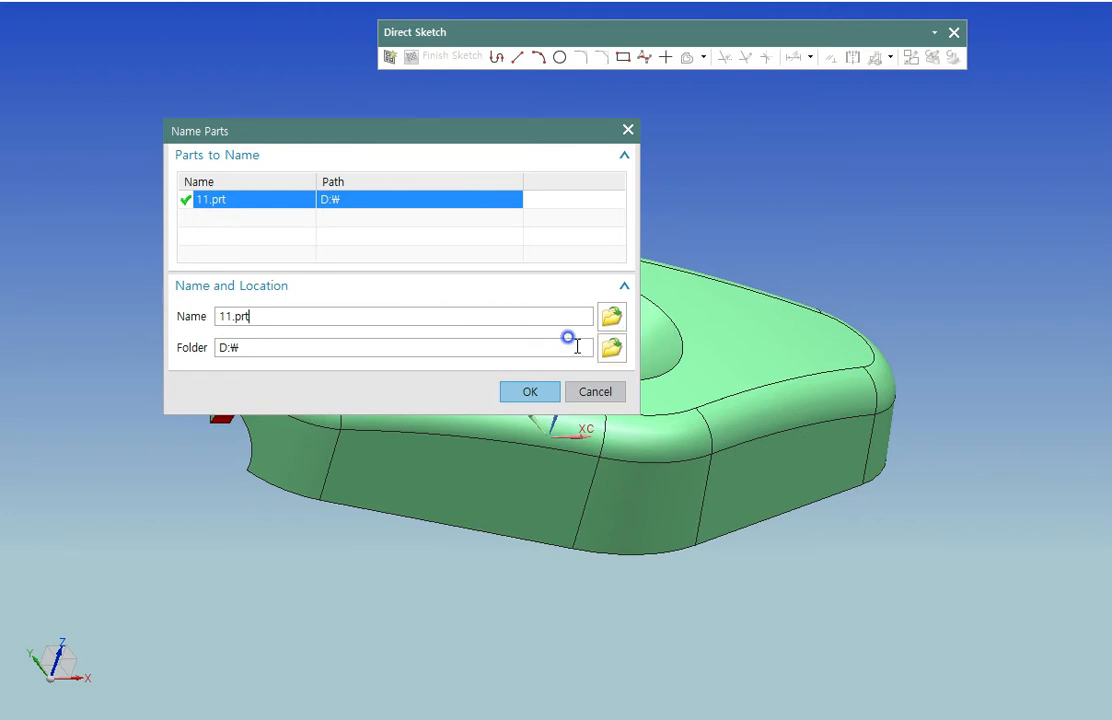
left_click_drag(273, 315, 214, 302)
left_click(533, 392)
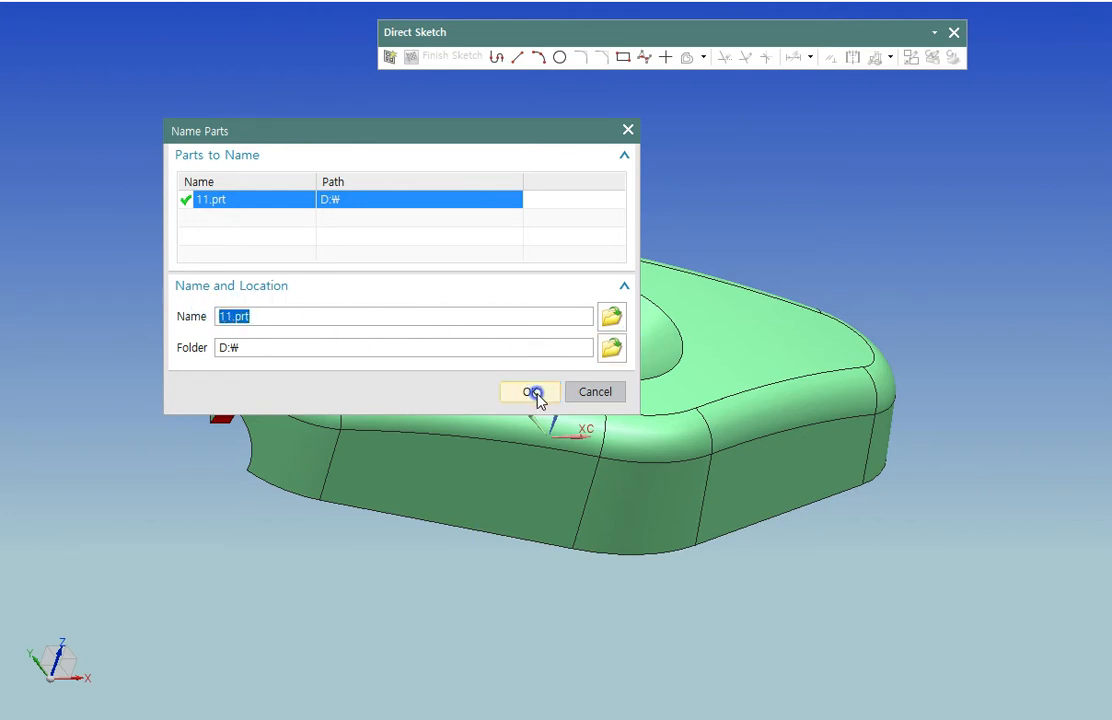
left_click(611, 347)
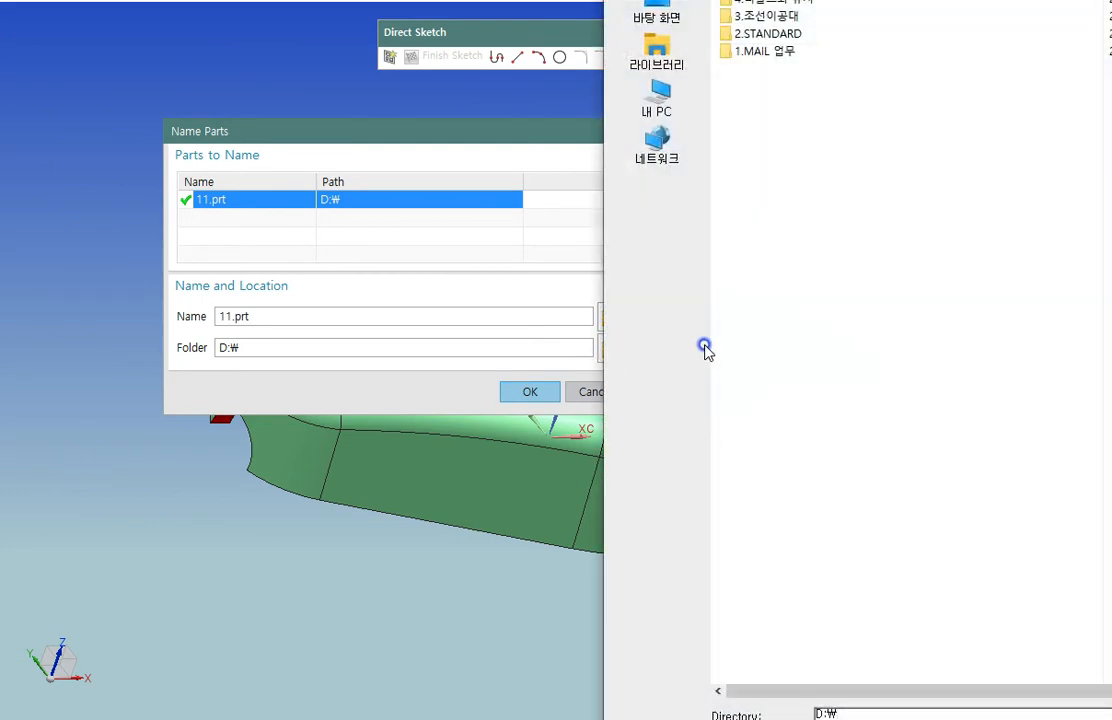
double_click(812, 20)
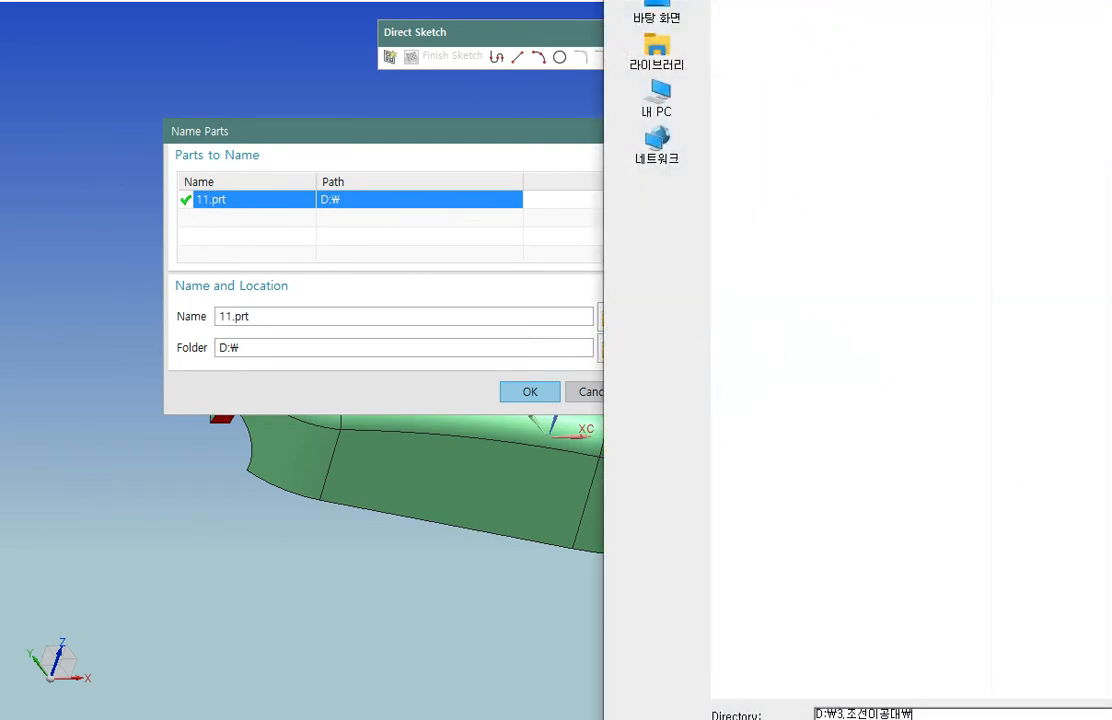
key("Return")
left_click(606, 317)
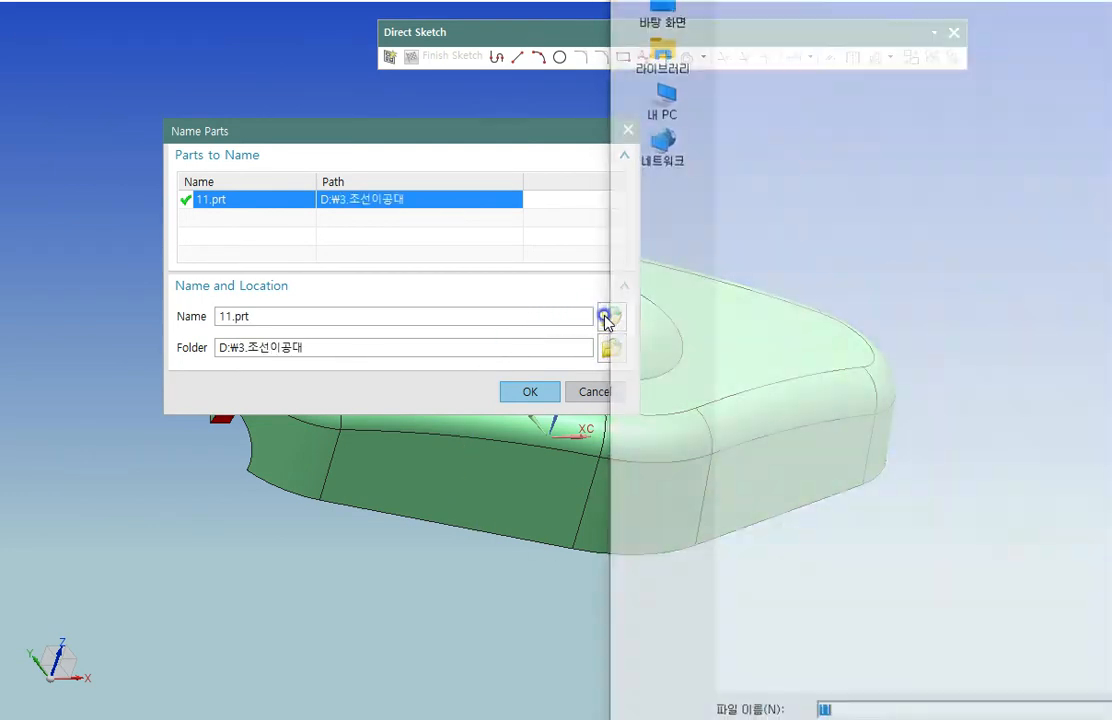
key("Escape")
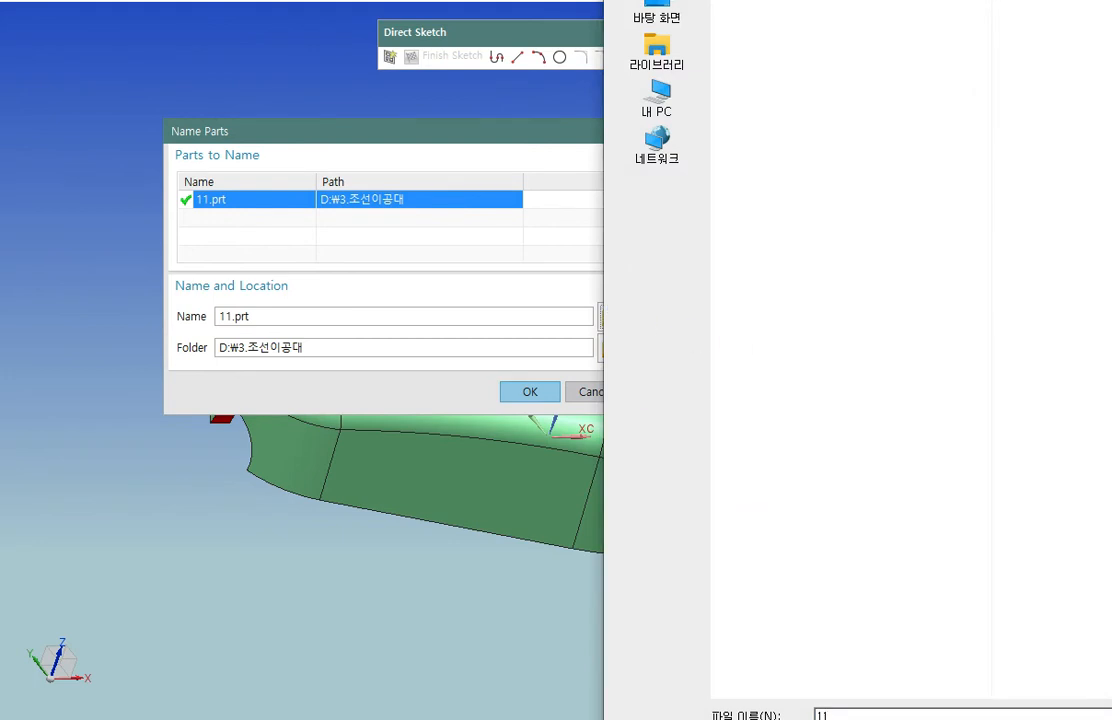
- Name the part file "2020-09 model" and save it
left_click_drag(275, 317, 69, 299)
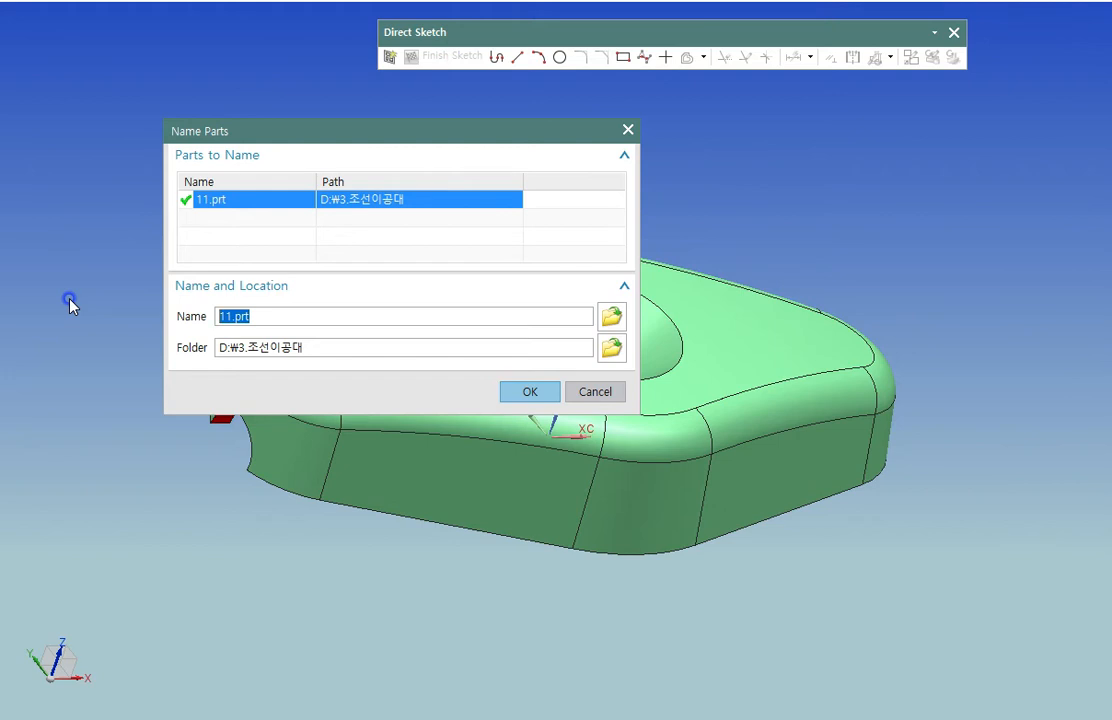
type("09-")
key("BackSpace")
key("BackSpace")
key("BackSpace")
type("2020-09 model")
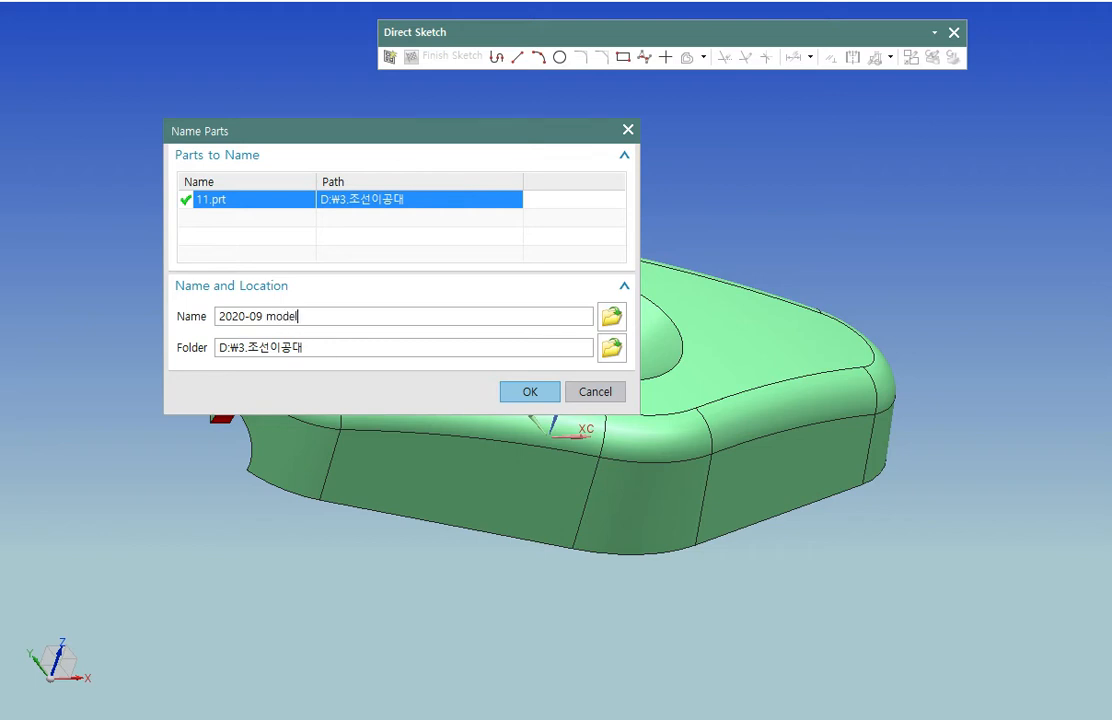
key("Return")
left_click(526, 394)
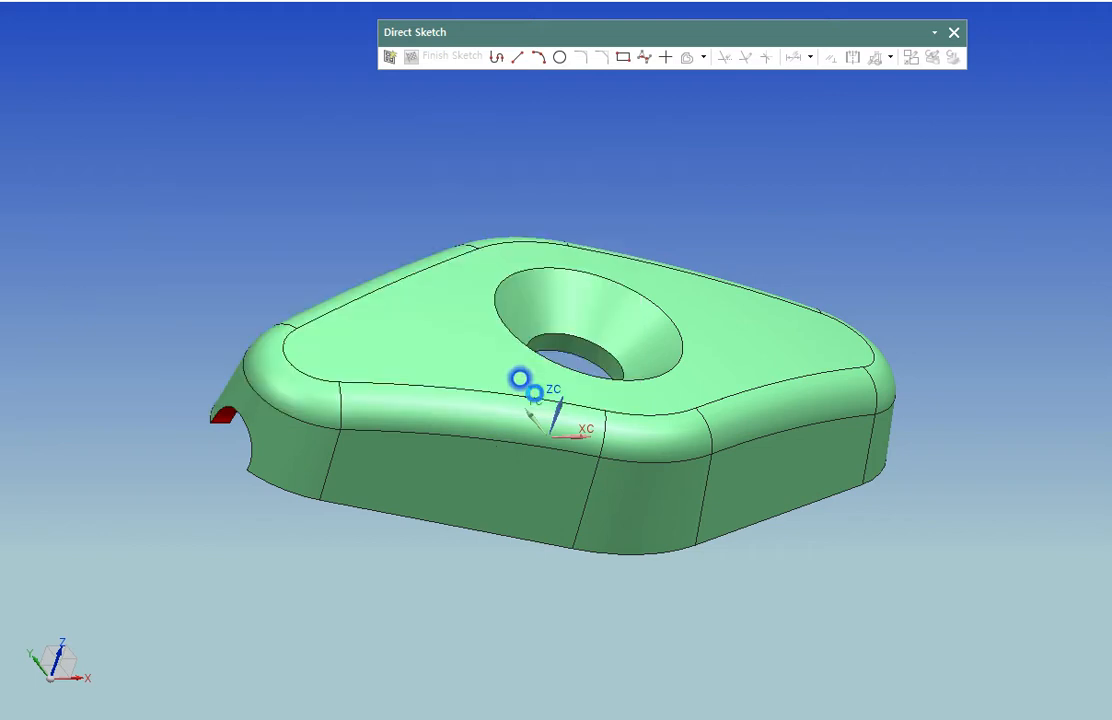
right_click(687, 219)
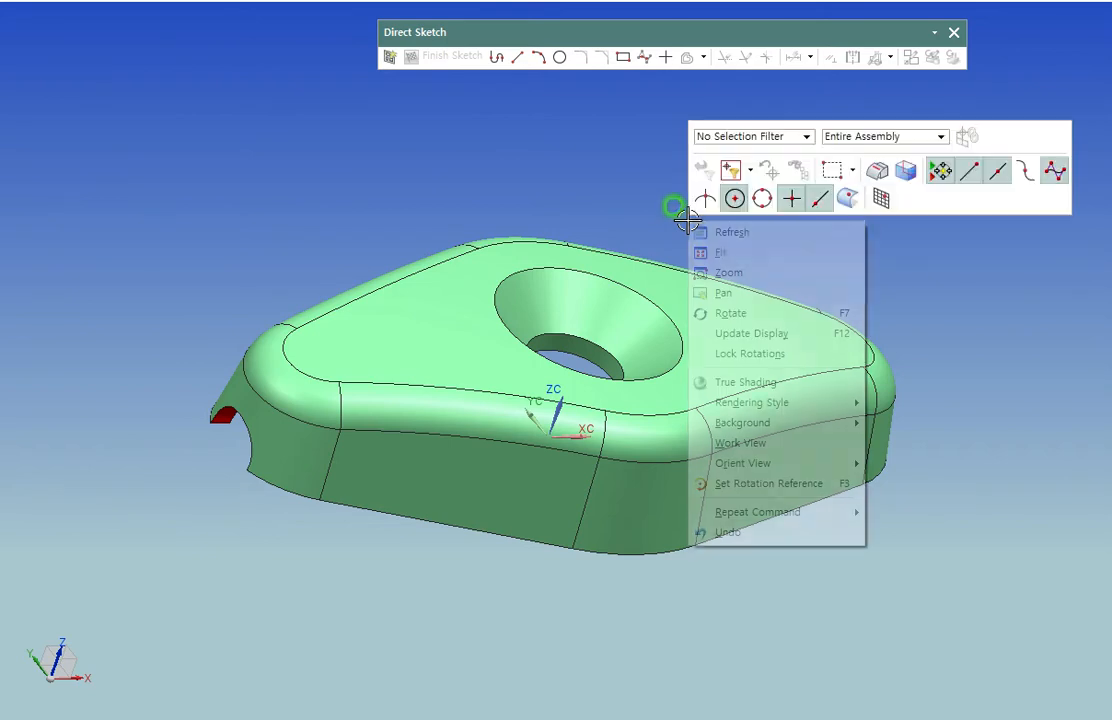
left_click(733, 444)
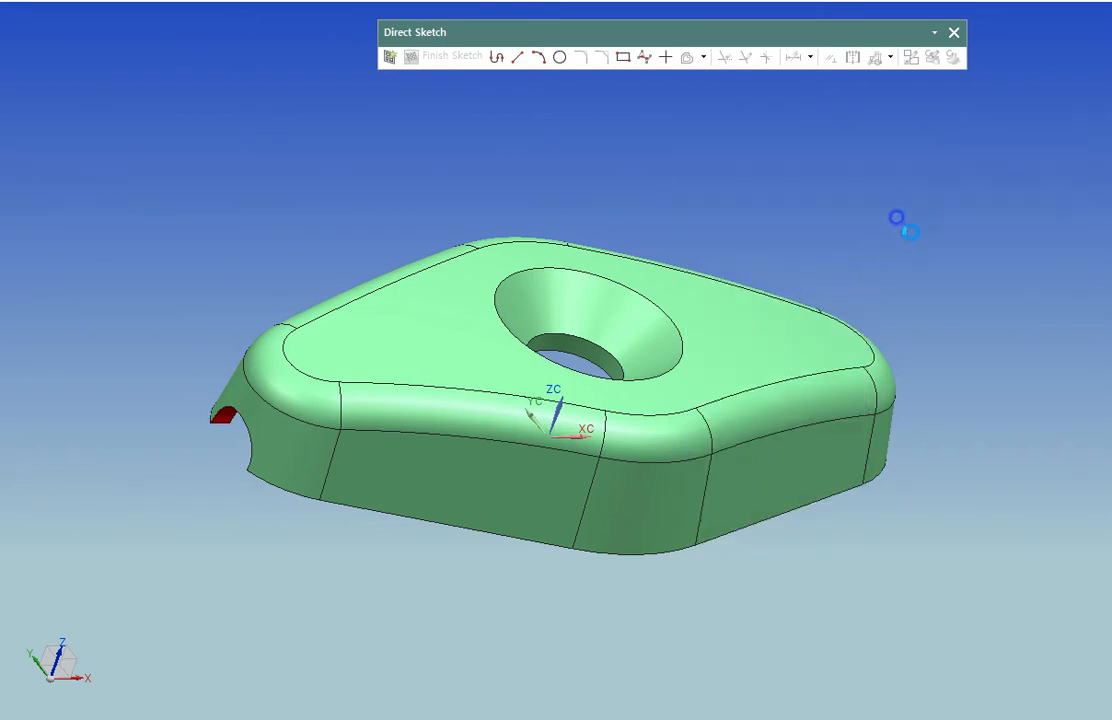
right_click(911, 232)
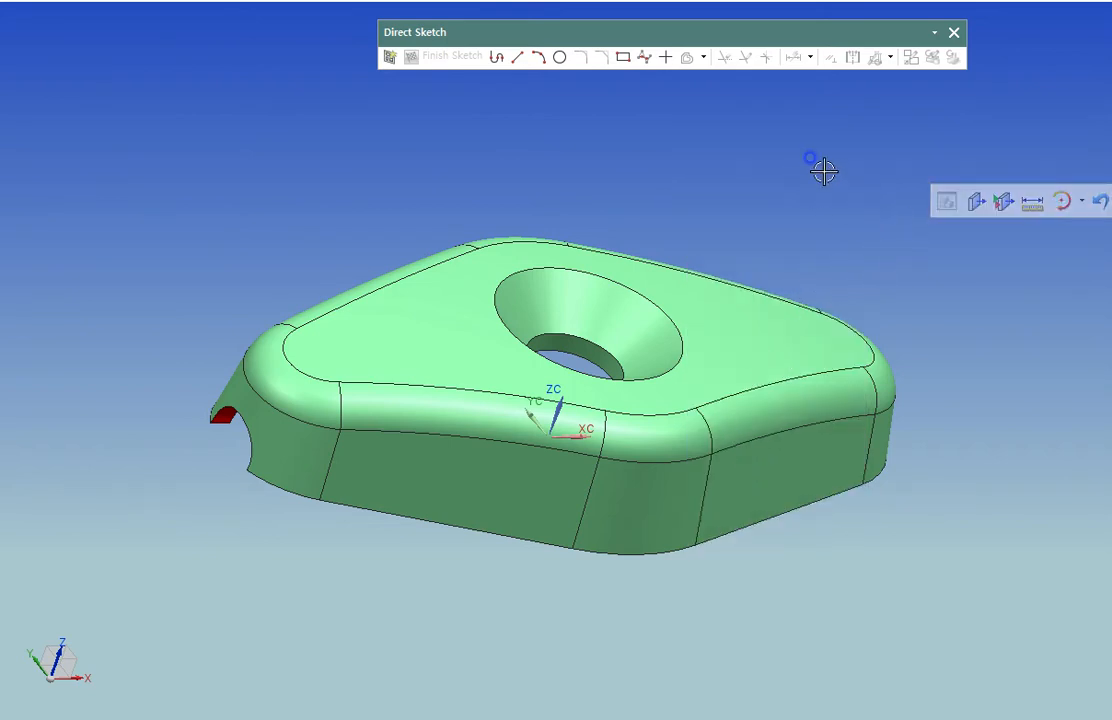